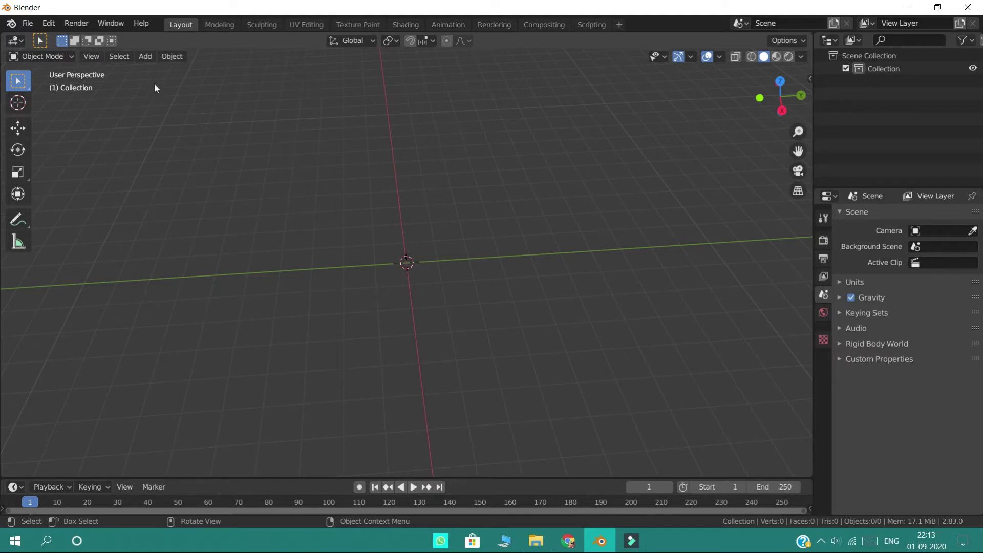
# Add a cylinder mesh with 3 vertices to make a triangular prism at the origin.
pyautogui.click(153, 57)
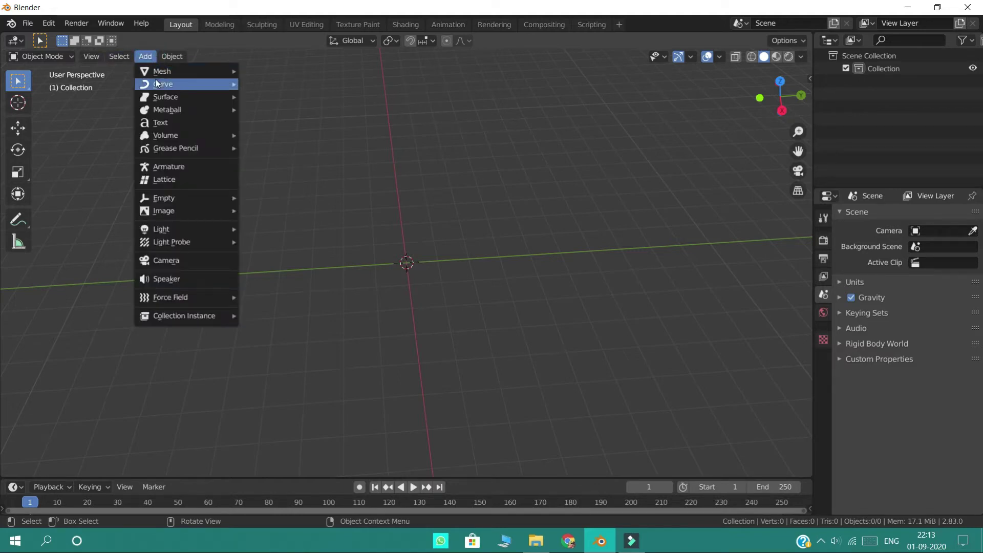
pyautogui.moveTo(231, 72)
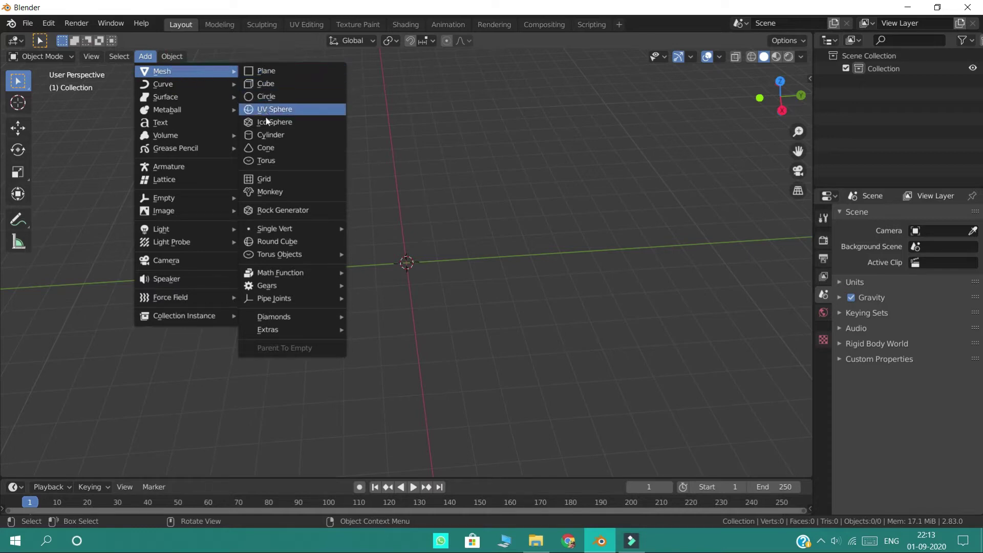
pyautogui.click(269, 134)
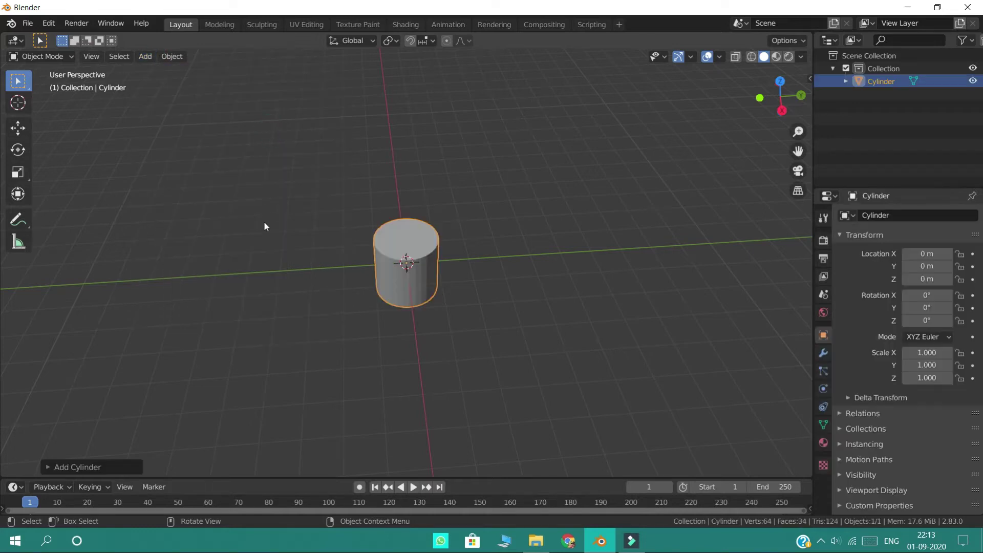
pyautogui.click(108, 471)
pyautogui.click(180, 317)
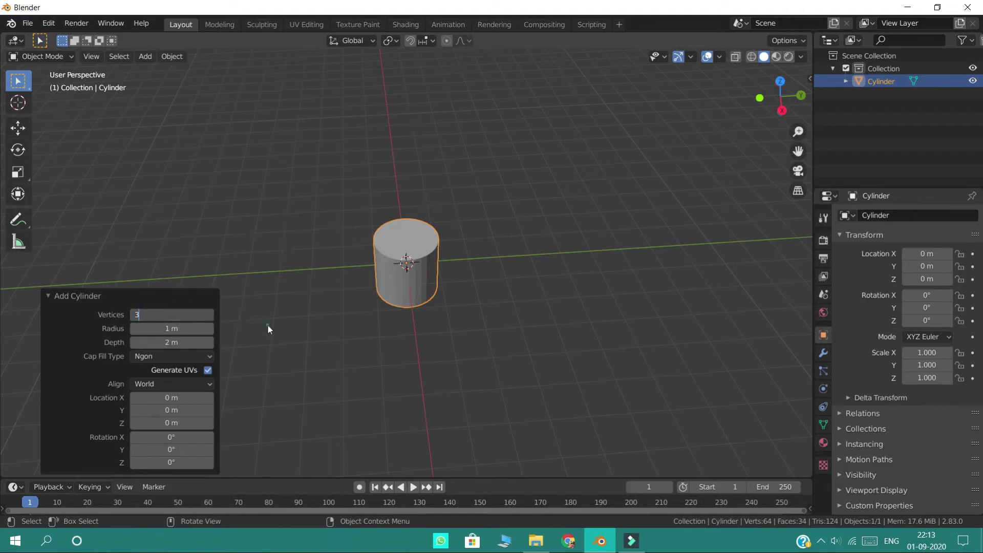
pyautogui.write('3')
pyautogui.press('Return')
pyautogui.moveTo(268, 328); pyautogui.dragTo(308, 276, button='middle')
pyautogui.click(322, 358)
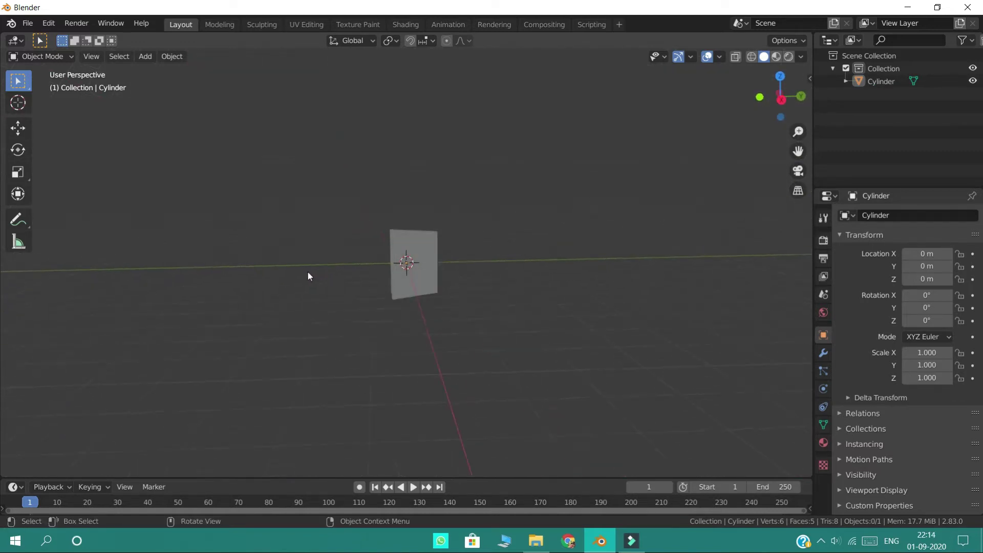
# Rotate the triangular prism 90° about the global X axis.
pyautogui.click(422, 266)
pyautogui.write('rx')
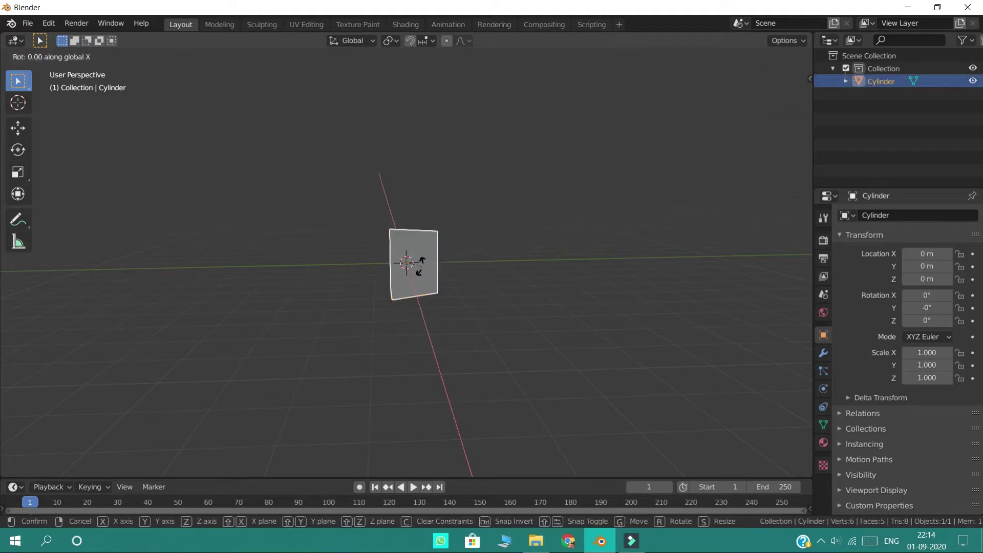
pyautogui.write('90')
pyautogui.press('Return')
# Stretch the prism along the global Y axis by a scale factor of about 16.6.
pyautogui.moveTo(413, 333); pyautogui.dragTo(428, 350, button='middle')
pyautogui.press('s')
pyautogui.press('y')
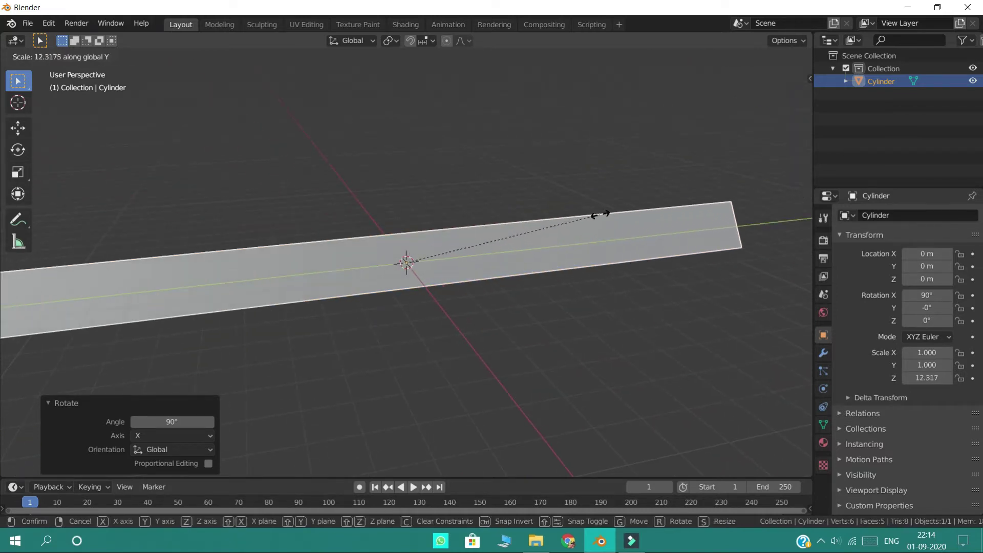
pyautogui.click(664, 204)
pyautogui.scroll(-5, 550, 292)
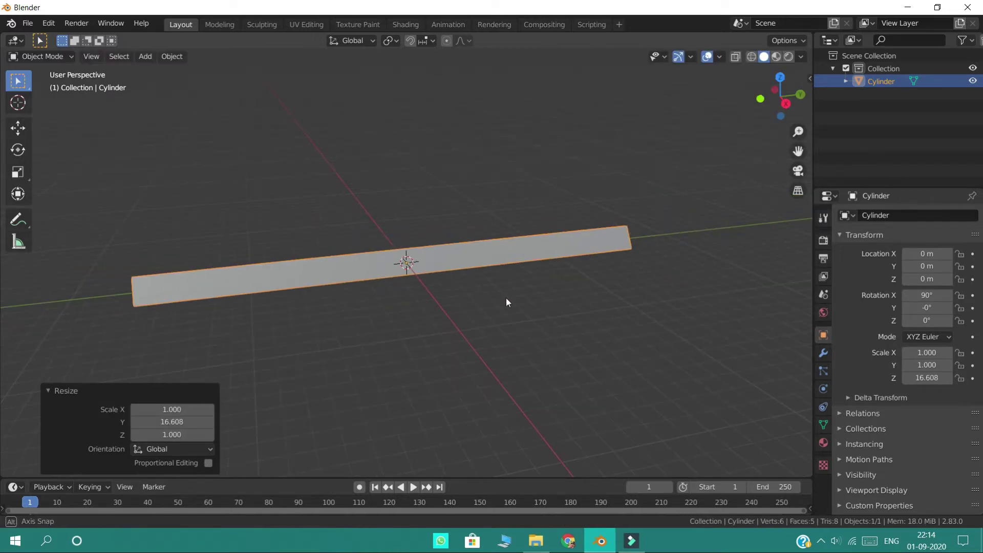
pyautogui.moveTo(506, 297); pyautogui.dragTo(620, 300, button='middle')
pyautogui.rightClick(620, 301)
pyautogui.moveTo(610, 242); pyautogui.dragTo(616, 264, button='middle')
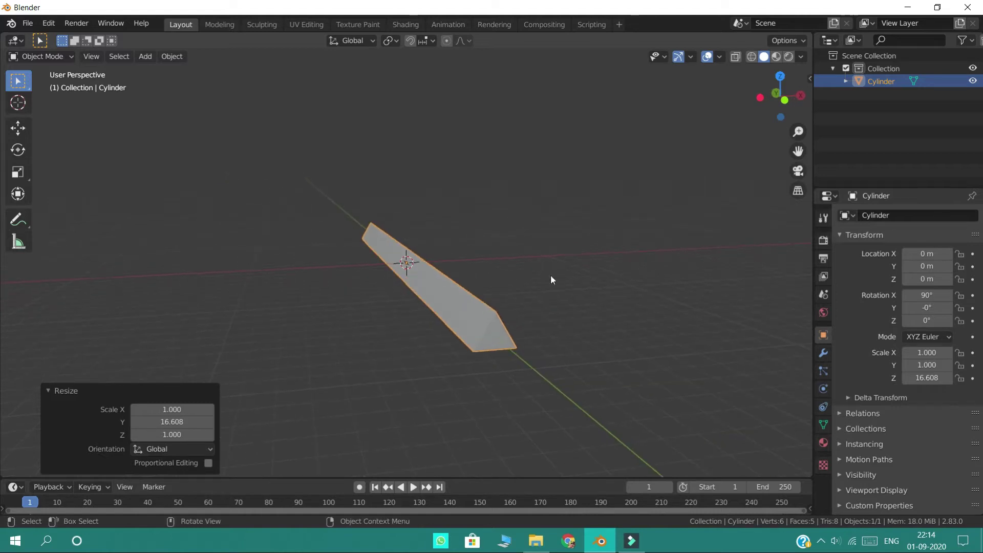
# Delete the two triangular end faces of the prism in Edit Mode so the tunnel is open at both ends.
pyautogui.click(533, 314)
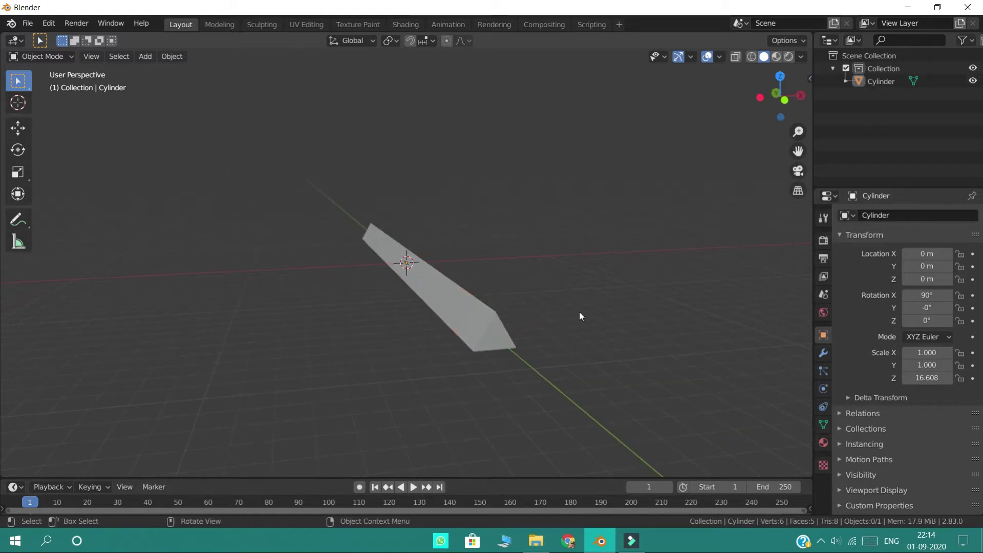
pyautogui.click(492, 327)
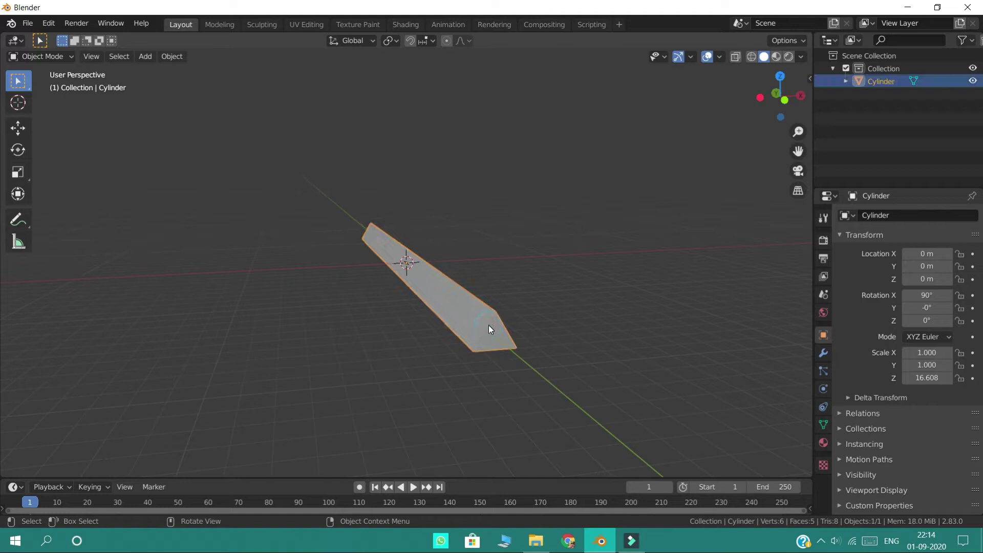
pyautogui.press('Tab')
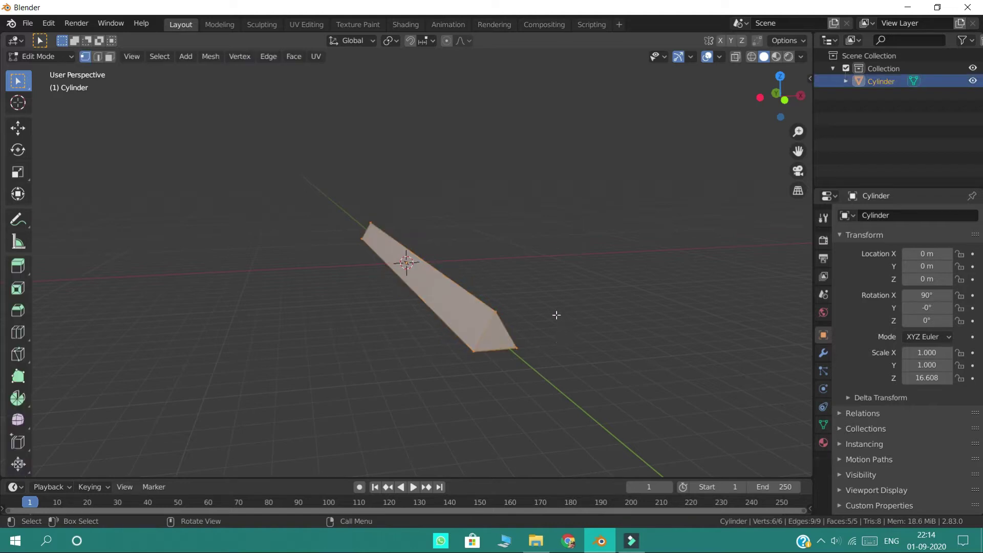
pyautogui.click(110, 58)
pyautogui.scroll(2, 368, 185)
pyautogui.click(479, 180)
pyautogui.moveTo(482, 182); pyautogui.dragTo(597, 210, button='middle')
pyautogui.click(355, 207)
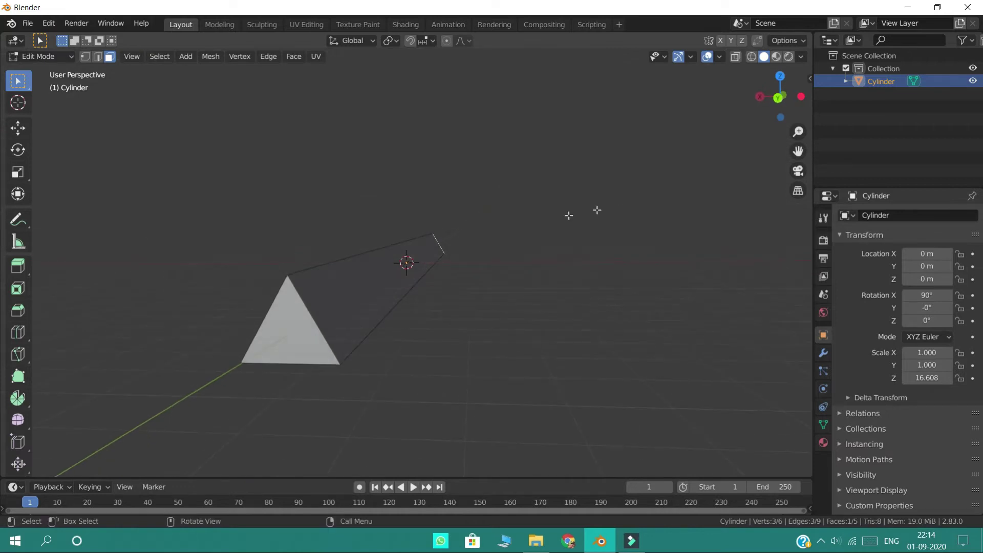
pyautogui.keyDown('shift'); pyautogui.click(293, 316); pyautogui.keyUp('shift')
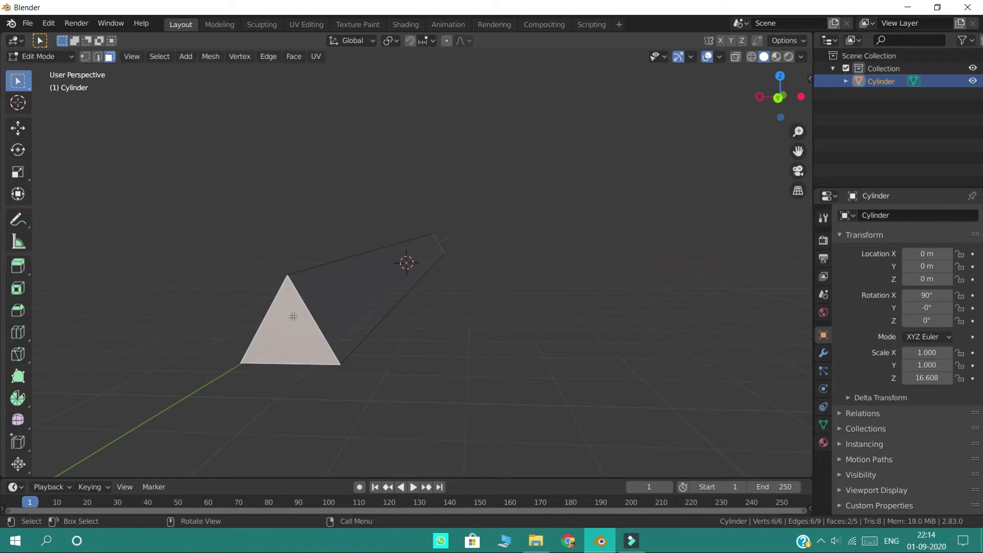
pyautogui.press('x')
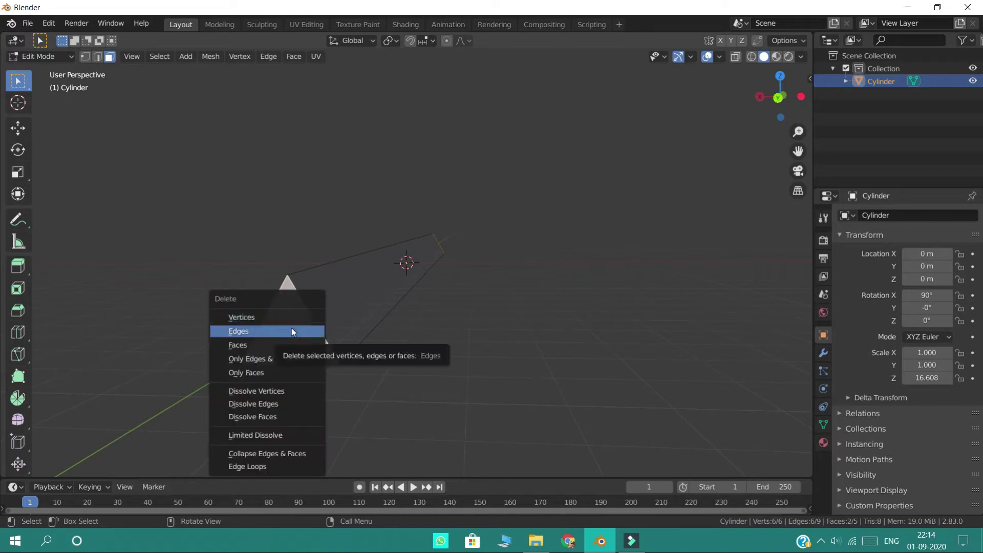
pyautogui.click(291, 341)
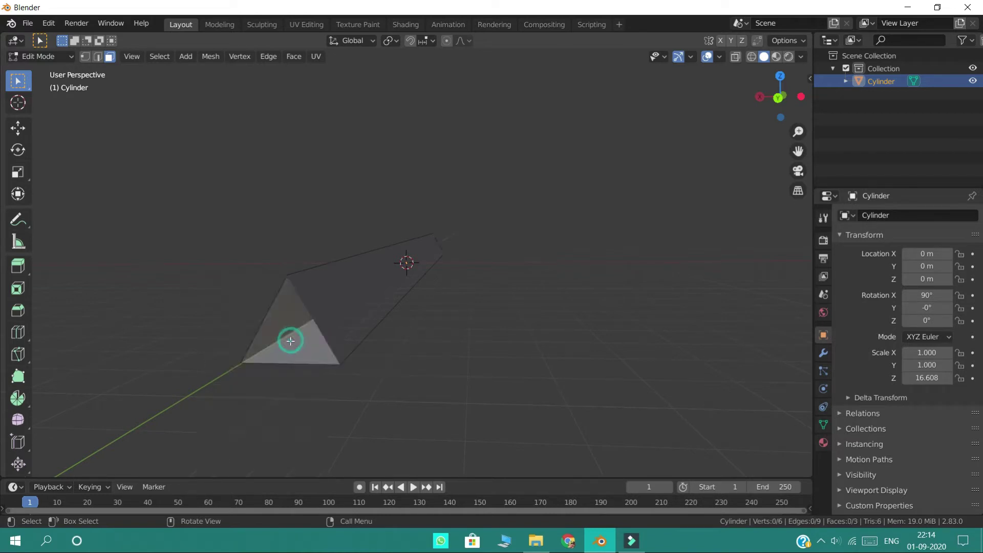
# Add 50 loop cuts across the length of the open prism and return to Object Mode.
pyautogui.moveTo(303, 338); pyautogui.dragTo(313, 333, button='middle')
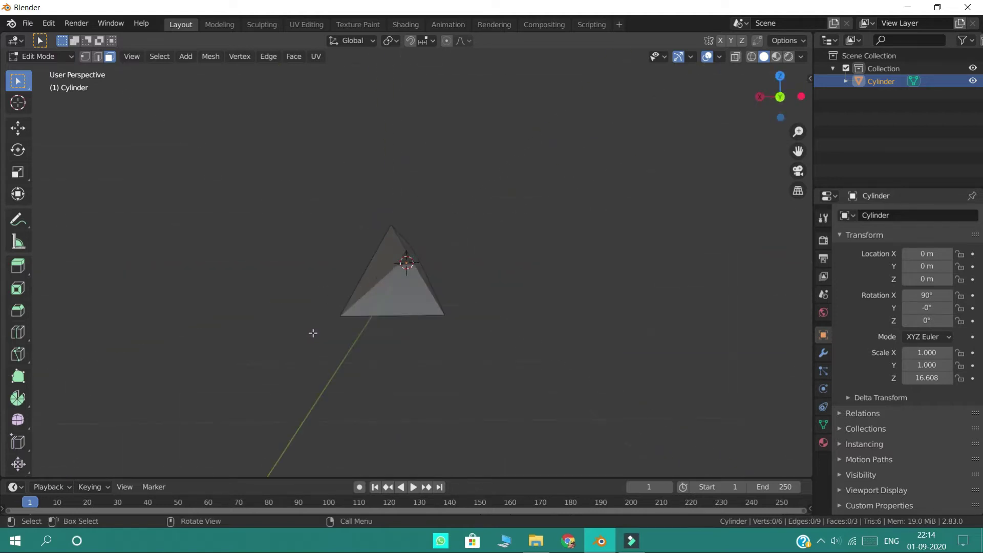
pyautogui.click(23, 333)
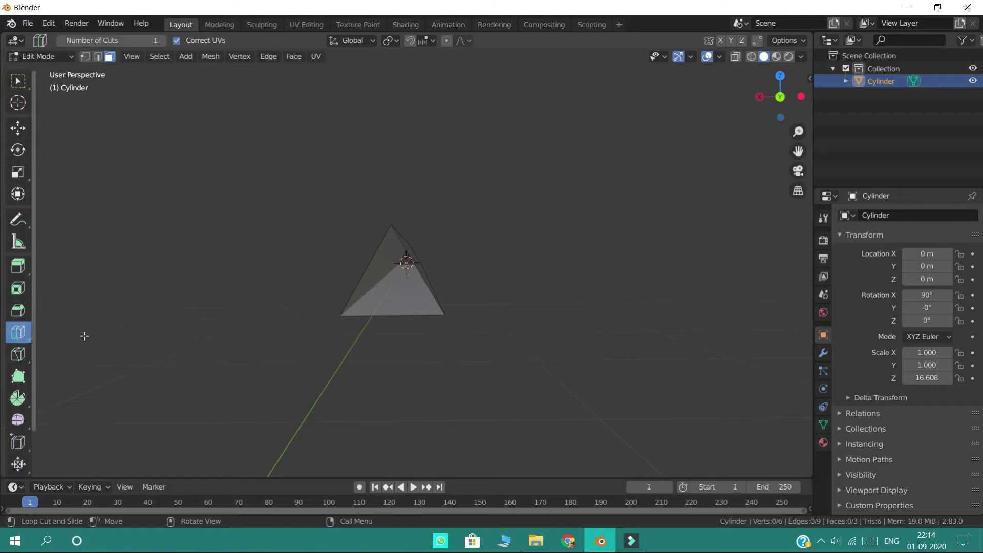
pyautogui.moveTo(288, 293); pyautogui.dragTo(324, 317, button='middle')
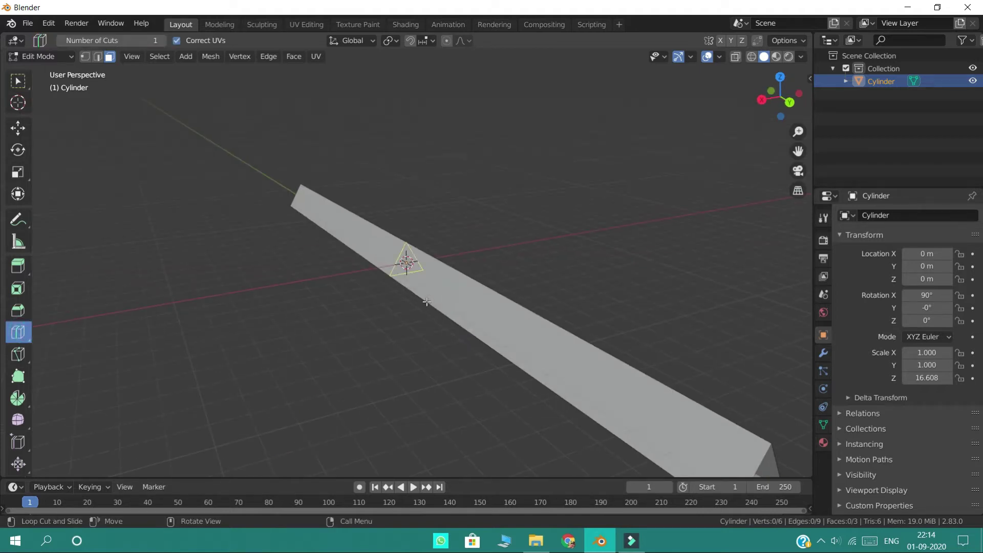
pyautogui.click(427, 302)
pyautogui.click(185, 366)
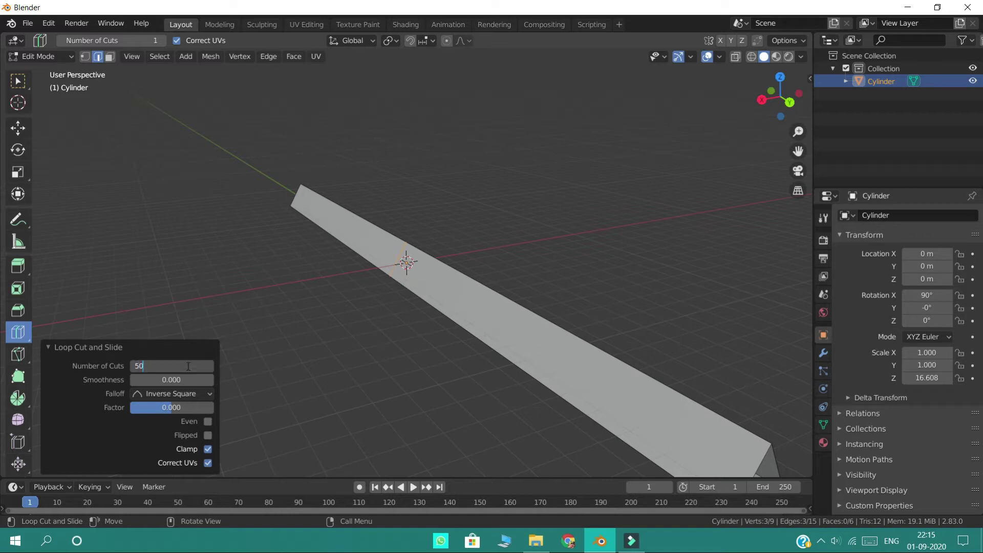
pyautogui.press('Return')
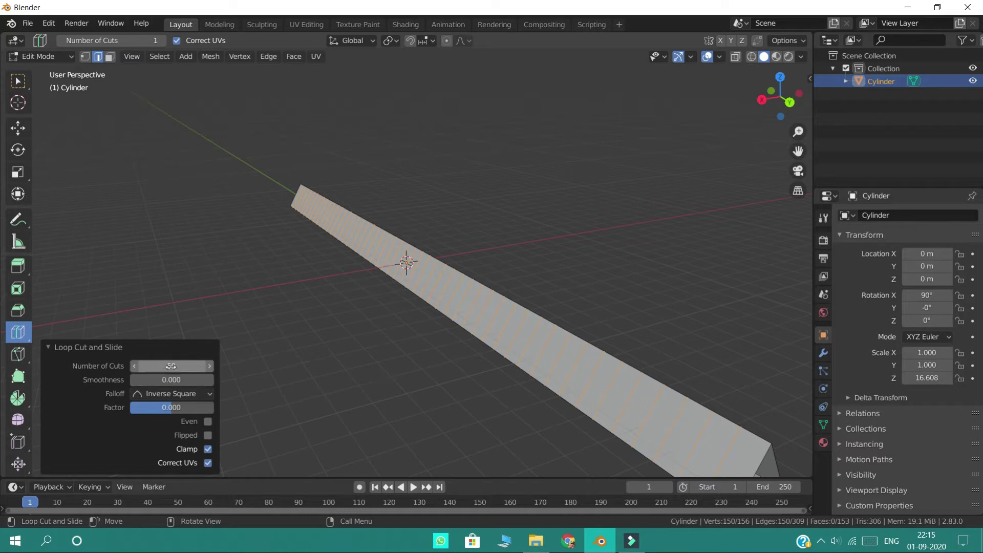
pyautogui.press('Tab')
# Duplicate the prism and place the copy about 5.2 m along negative X and 3.8 m higher.
pyautogui.moveTo(312, 305); pyautogui.dragTo(303, 300, button='middle')
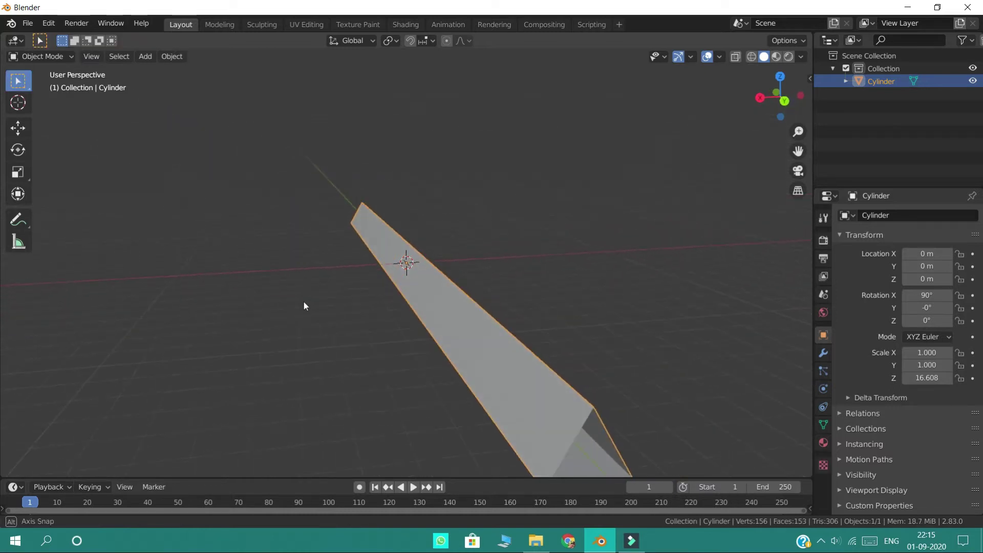
pyautogui.click(824, 353)
pyautogui.moveTo(589, 253)
pyautogui.mouseDown(button='middle')
pyautogui.moveTo(579, 242)
pyautogui.moveTo(582, 256)
pyautogui.mouseUp(button='middle')
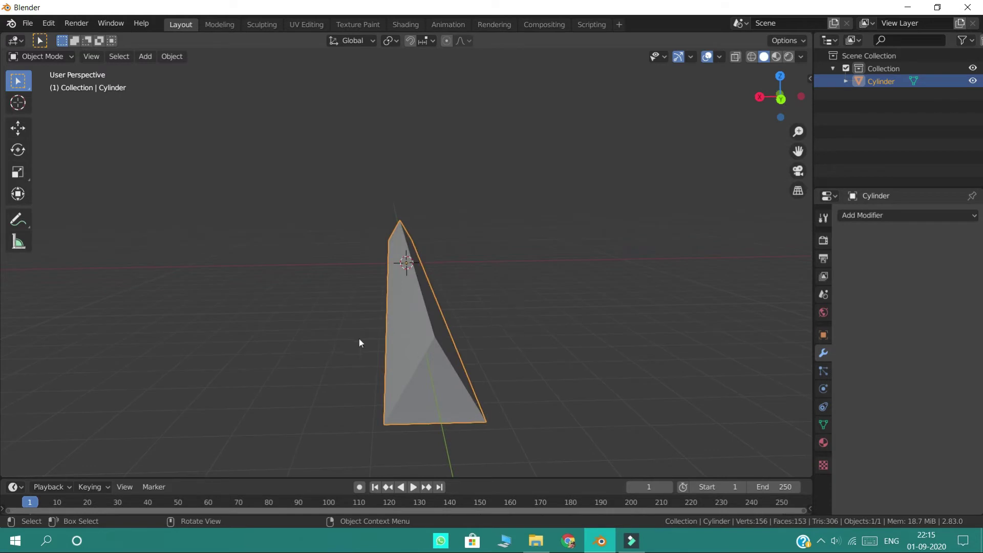
pyautogui.hotkey('shift', 'd')
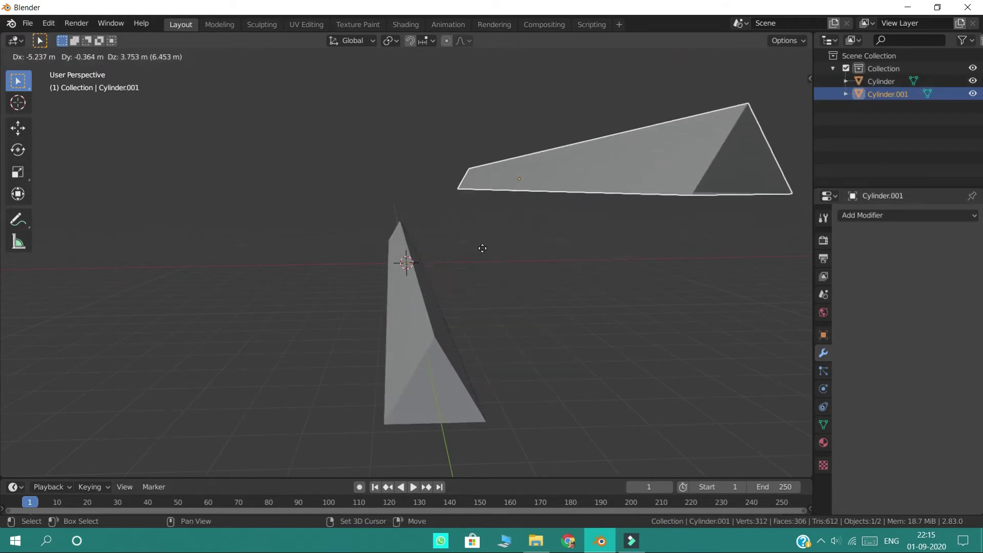
pyautogui.click(482, 248)
pyautogui.click(652, 238)
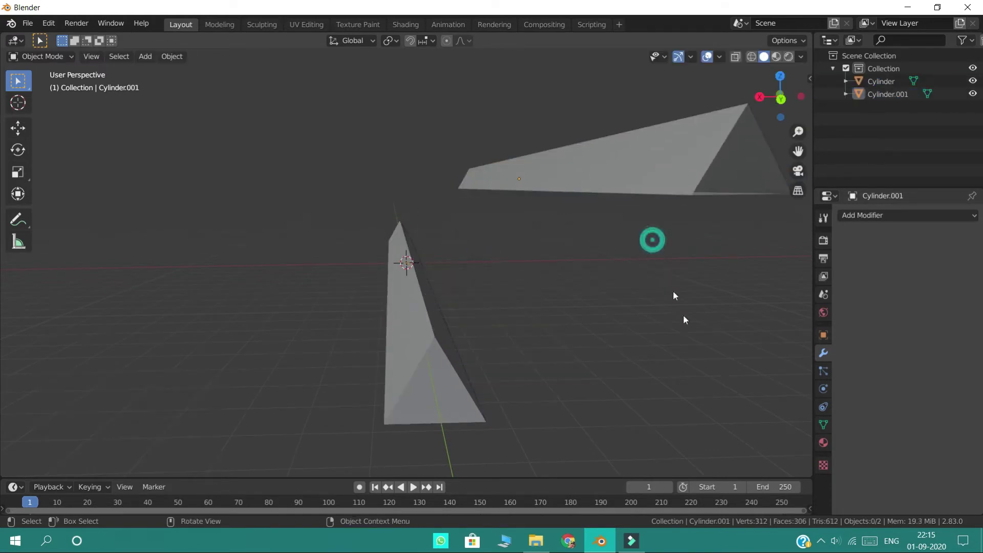
# Add a Wireframe modifier to the original prism at the origin.
pyautogui.click(405, 386)
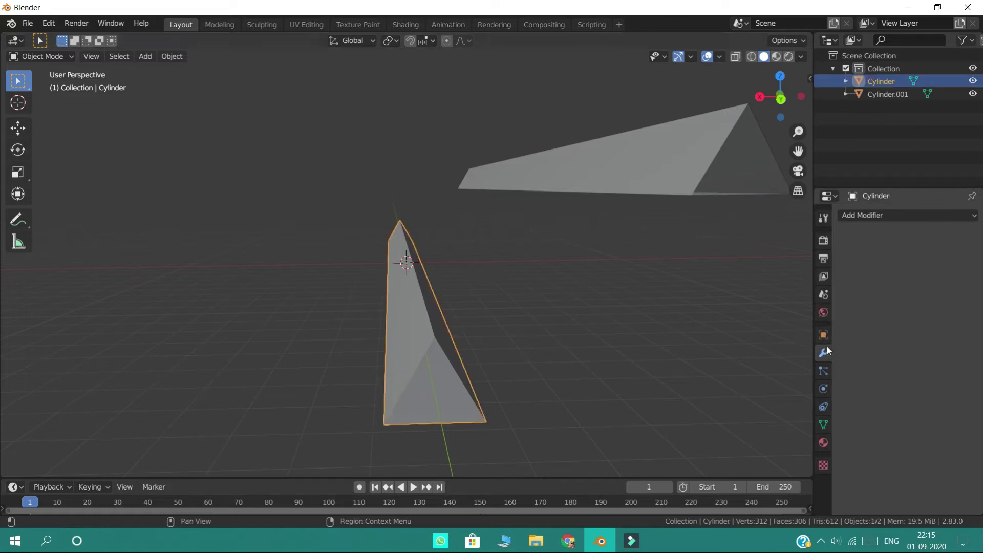
pyautogui.click(877, 216)
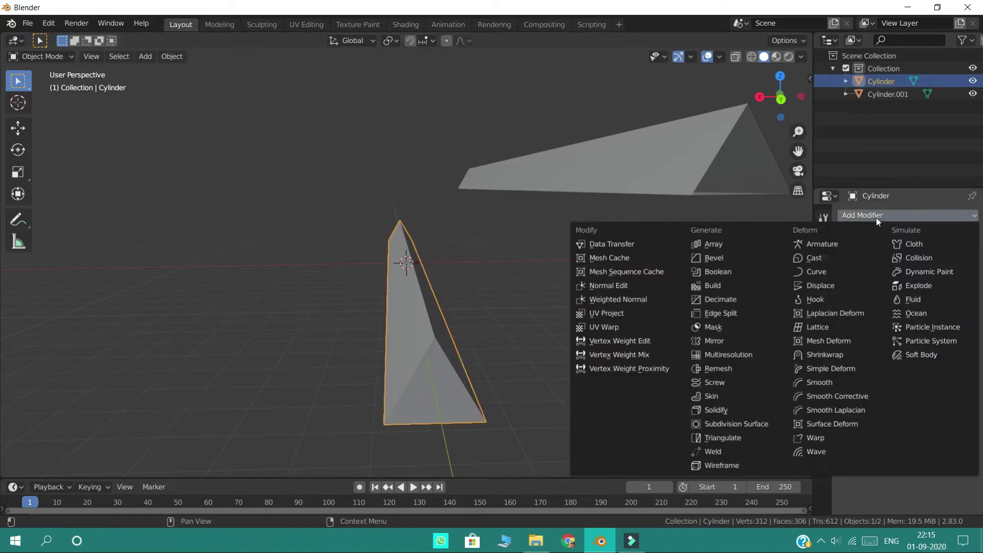
pyautogui.click(721, 466)
pyautogui.moveTo(651, 369); pyautogui.dragTo(654, 368, button='middle')
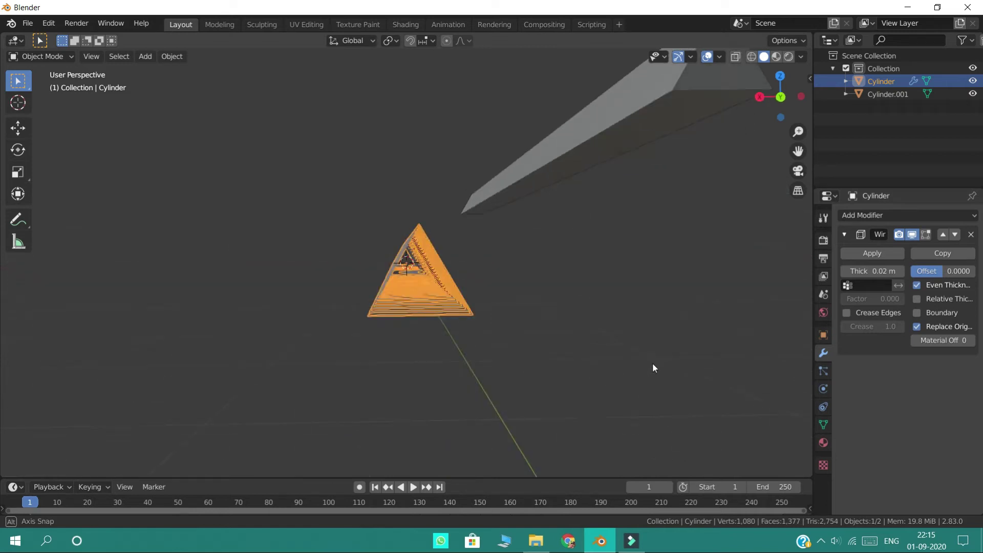
pyautogui.scroll(5, 653, 368)
# Reduce the Wireframe modifier's thickness to 0.004 m.
pyautogui.moveTo(874, 271); pyautogui.dragTo(846, 270)
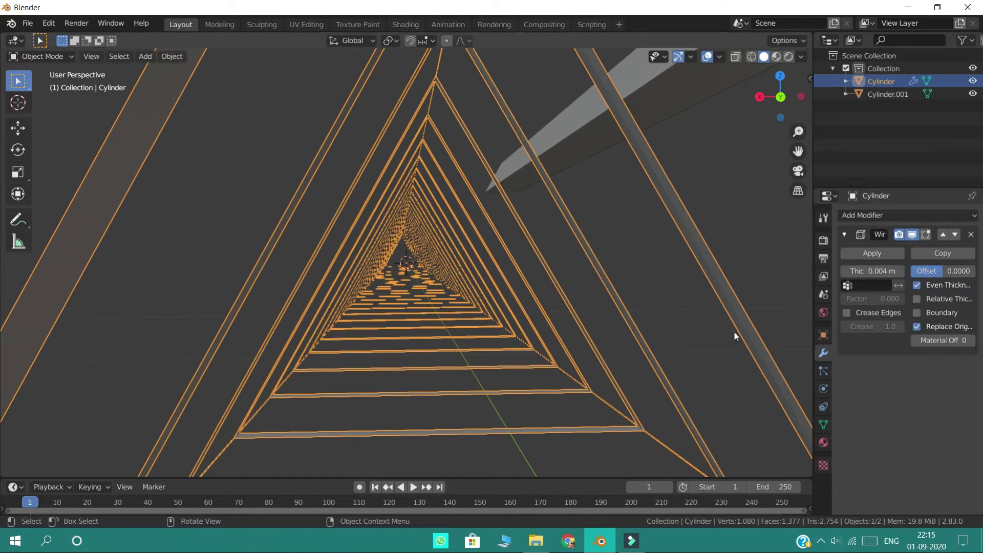
pyautogui.click(723, 336)
pyautogui.moveTo(720, 334); pyautogui.dragTo(721, 308, button='middle')
pyautogui.scroll(-3, 719, 334)
# Set the duplicate prism's X, Y and Z location to 0 m so it coincides with the wireframe prism.
pyautogui.click(720, 160)
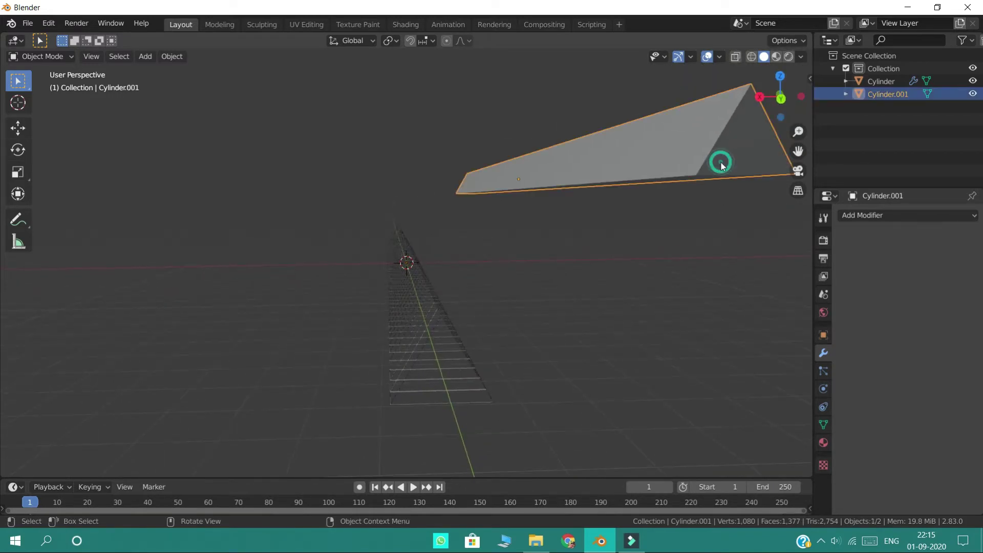
pyautogui.click(823, 336)
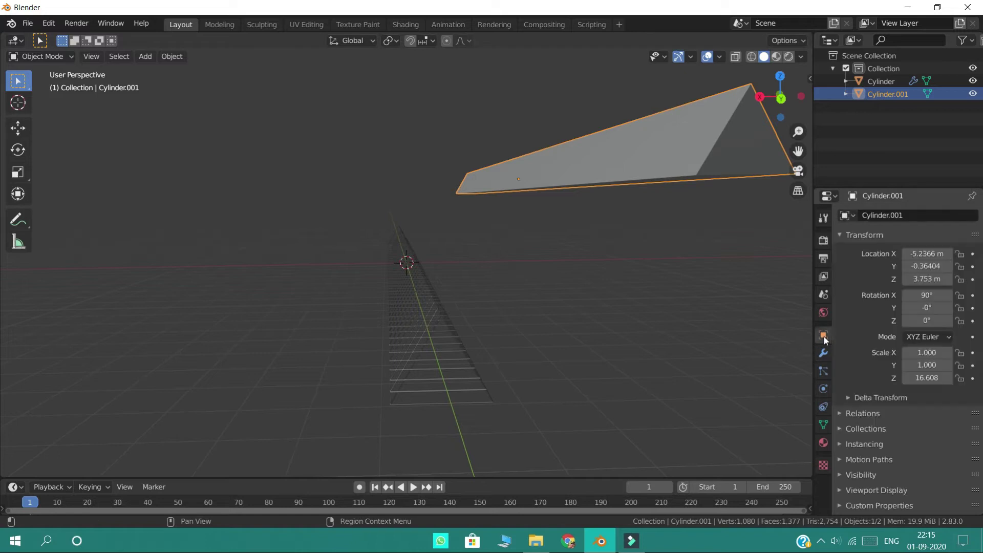
pyautogui.click(712, 324)
pyautogui.click(456, 370)
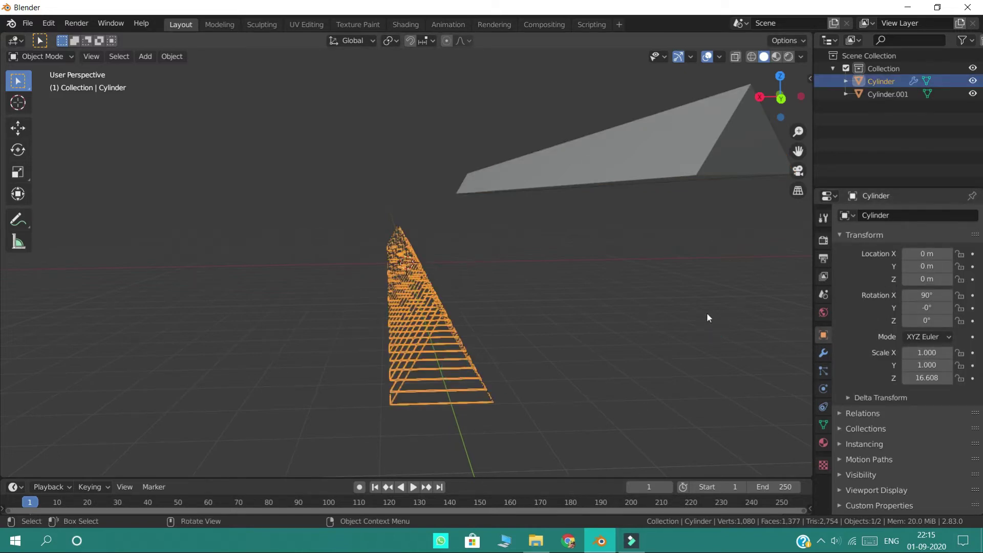
pyautogui.click(692, 178)
pyautogui.click(927, 254)
pyautogui.write('0')
pyautogui.press('Return')
pyautogui.click(927, 266)
pyautogui.write('0')
pyautogui.press('Return')
pyautogui.click(927, 279)
pyautogui.write('0')
pyautogui.press('Return')
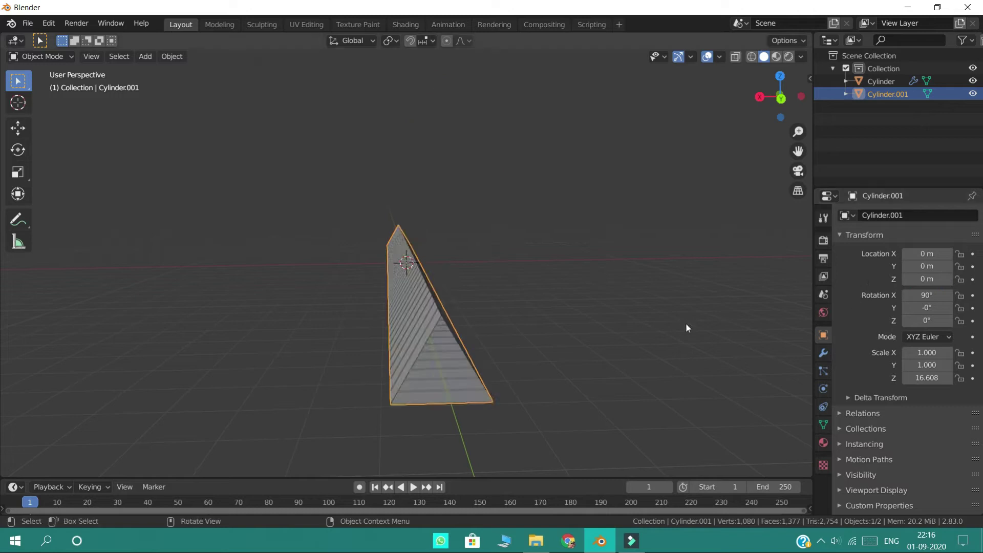
# Apply the Wireframe modifier on the original prism.
pyautogui.click(656, 318)
pyautogui.moveTo(656, 322)
pyautogui.mouseDown(button='middle')
pyautogui.moveTo(652, 338)
pyautogui.moveTo(656, 315)
pyautogui.mouseUp(button='middle')
pyautogui.scroll(5, 653, 315)
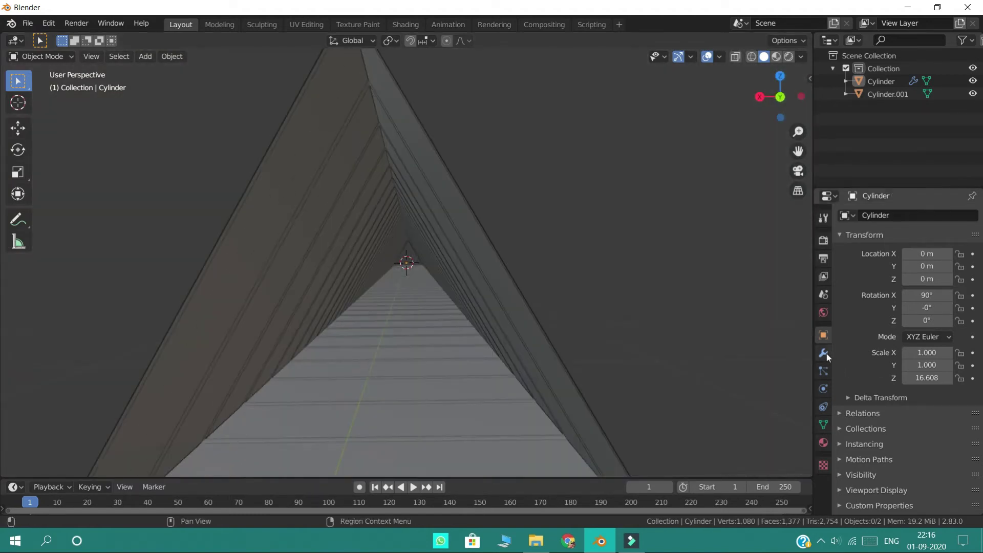
pyautogui.click(824, 353)
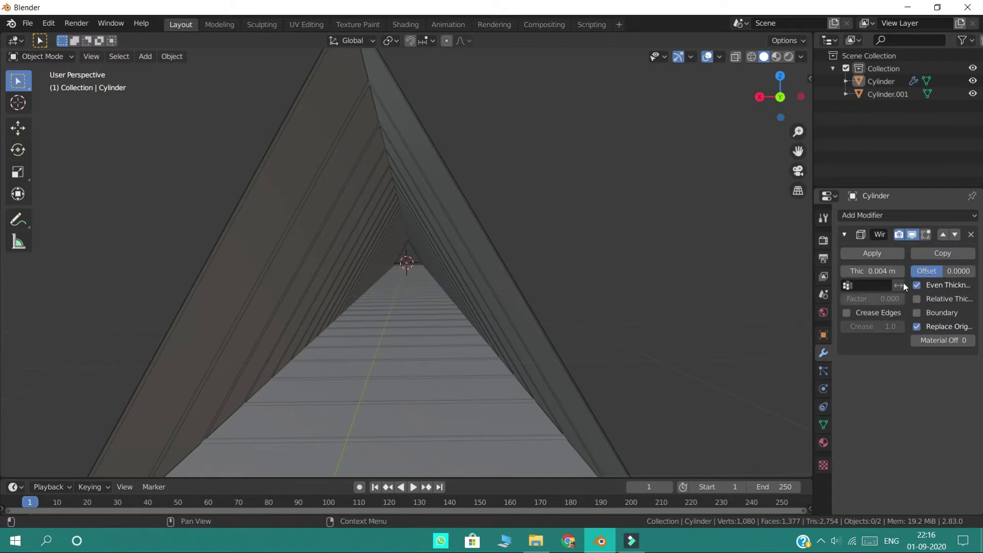
pyautogui.click(889, 251)
# Edit the wireframe prism's mesh and randomly select 50% of its faces.
pyautogui.press('Tab')
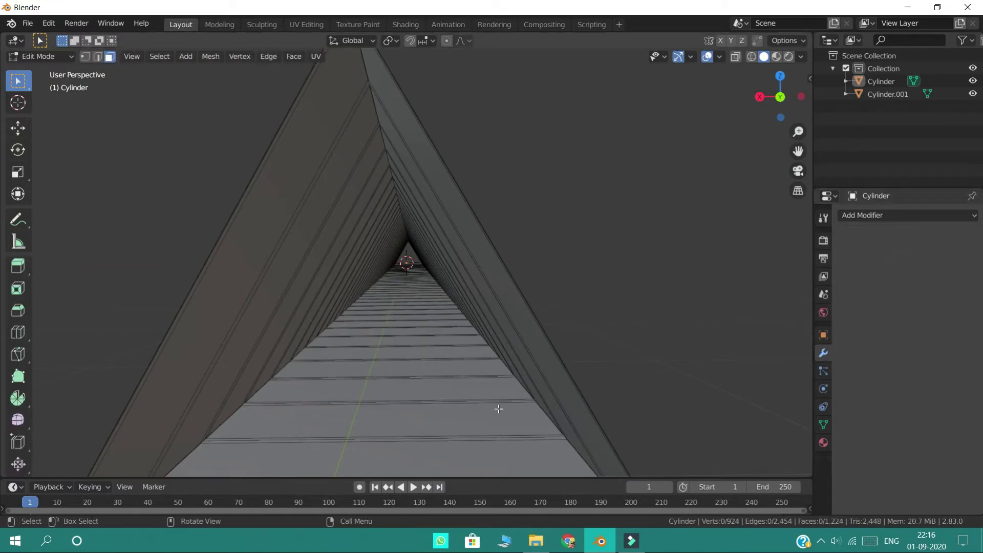
pyautogui.click(495, 401)
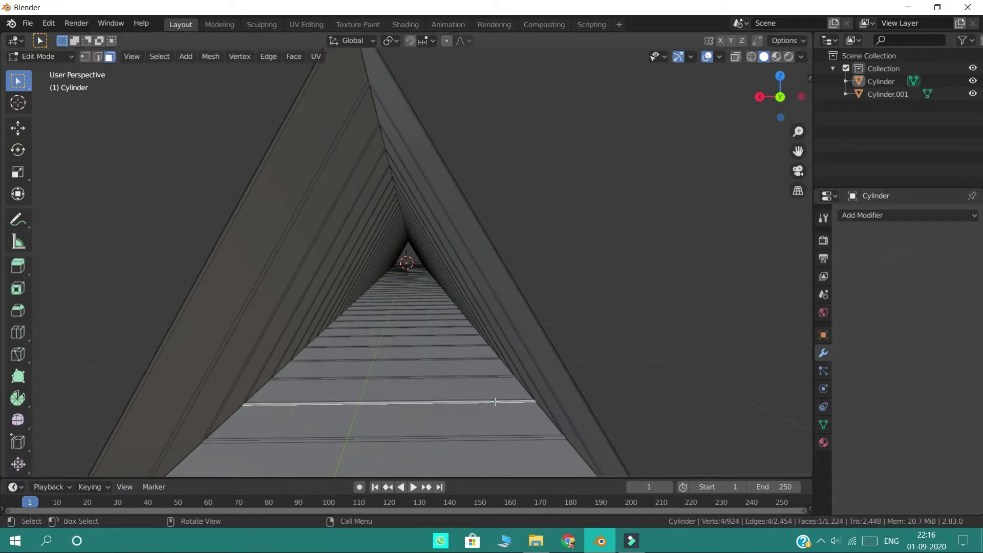
pyautogui.click(160, 57)
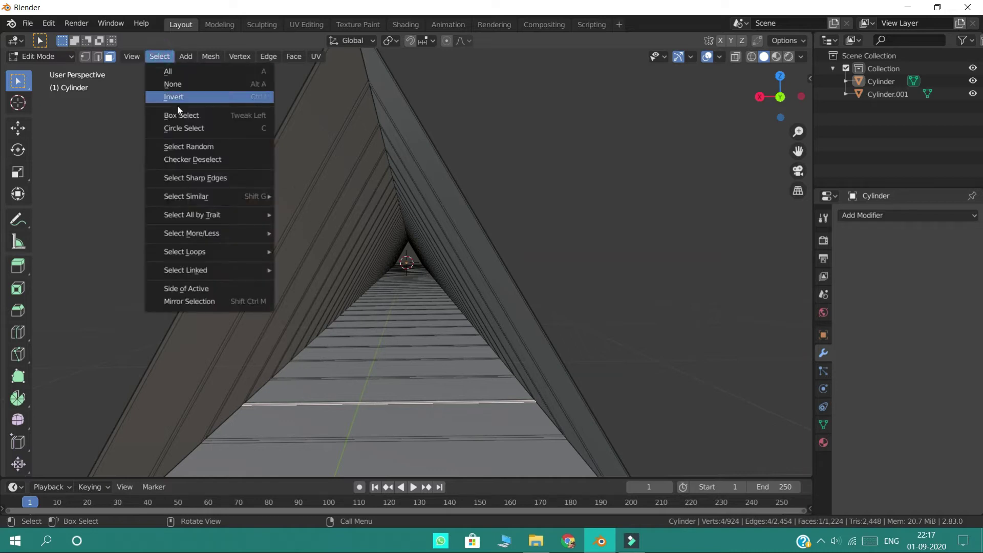
pyautogui.click(186, 152)
pyautogui.scroll(-5, 179, 345)
pyautogui.moveTo(180, 344)
pyautogui.mouseDown(button='middle')
pyautogui.moveTo(192, 357)
pyautogui.moveTo(180, 346)
pyautogui.mouseUp(button='middle')
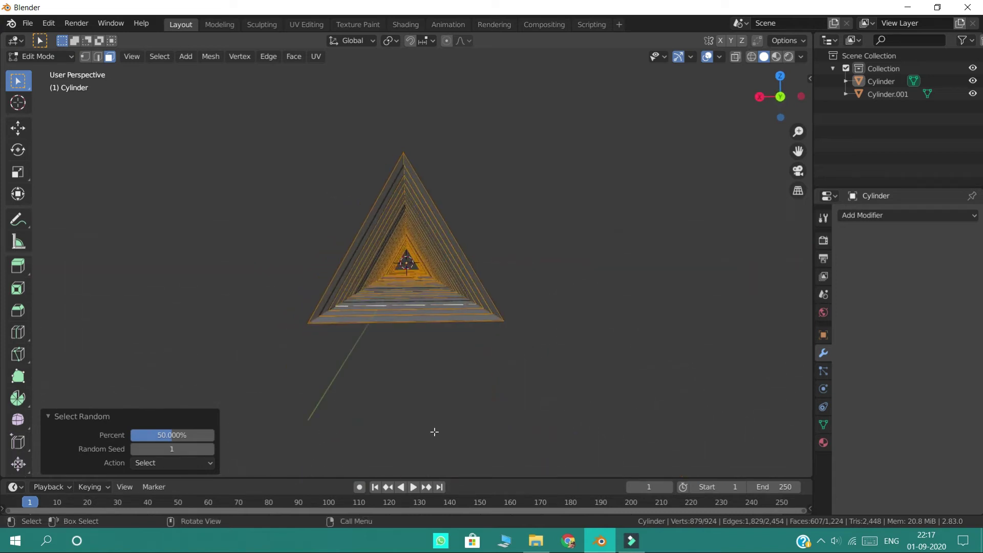
# Create a new material for the wireframe prism and set its base color to black.
pyautogui.click(824, 443)
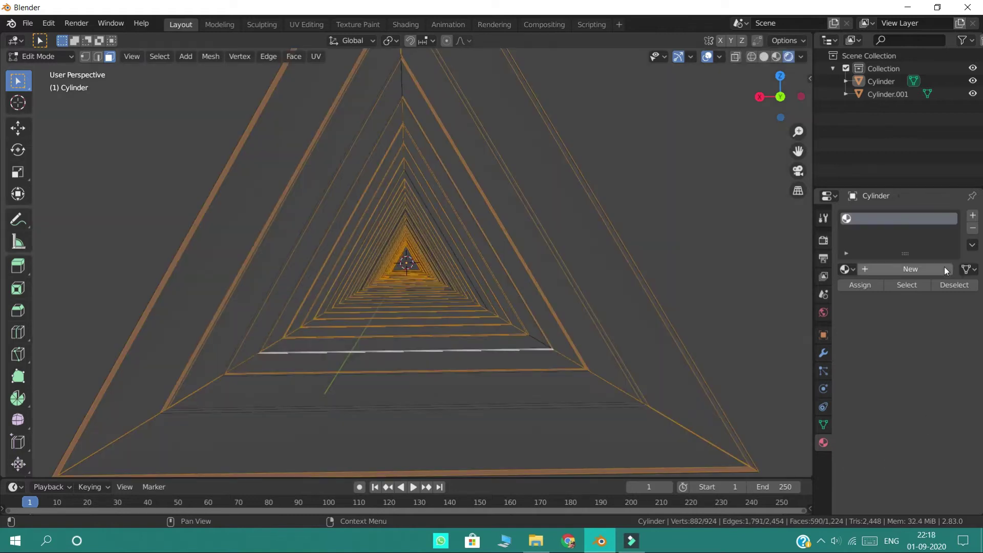
pyautogui.click(944, 269)
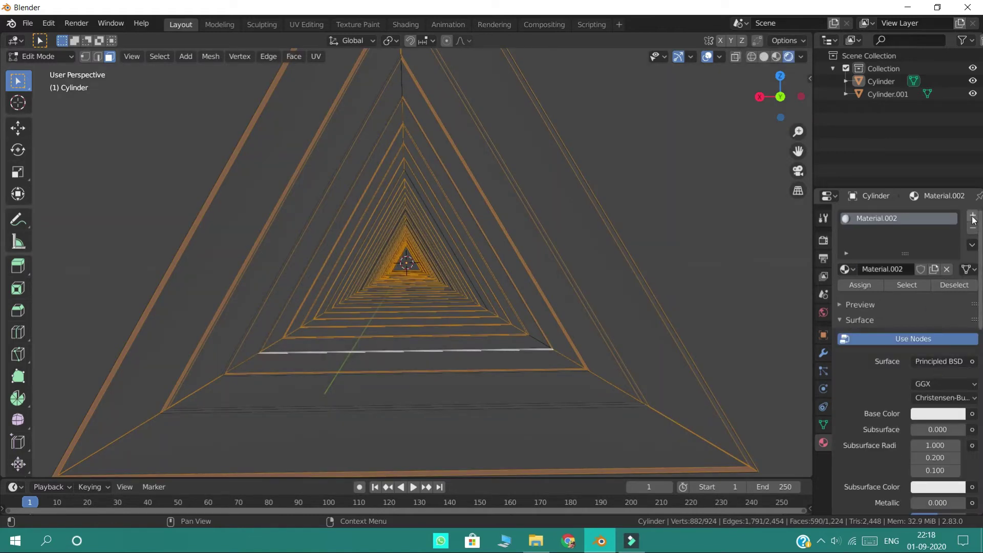
pyautogui.scroll(-2, 933, 384)
pyautogui.click(936, 371)
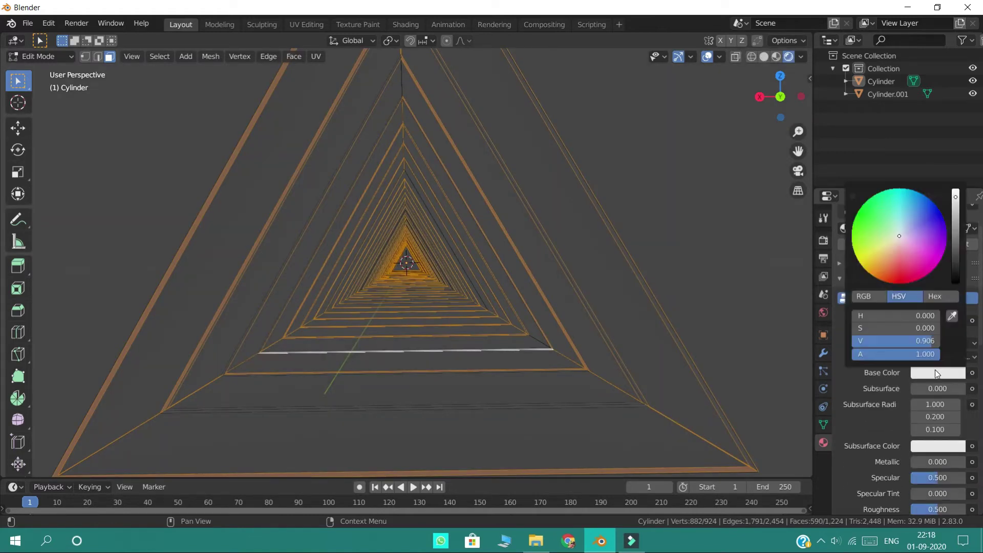
pyautogui.moveTo(955, 273); pyautogui.dragTo(955, 285)
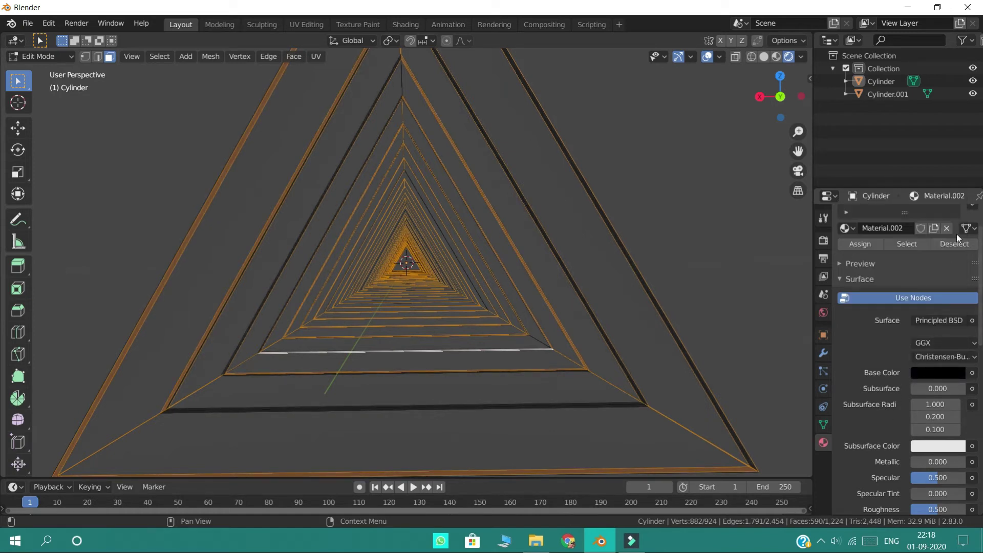
# Add a second material to the wireframe prism with an Emission surface and a strength of 50.
pyautogui.scroll(2, 957, 234)
pyautogui.click(973, 217)
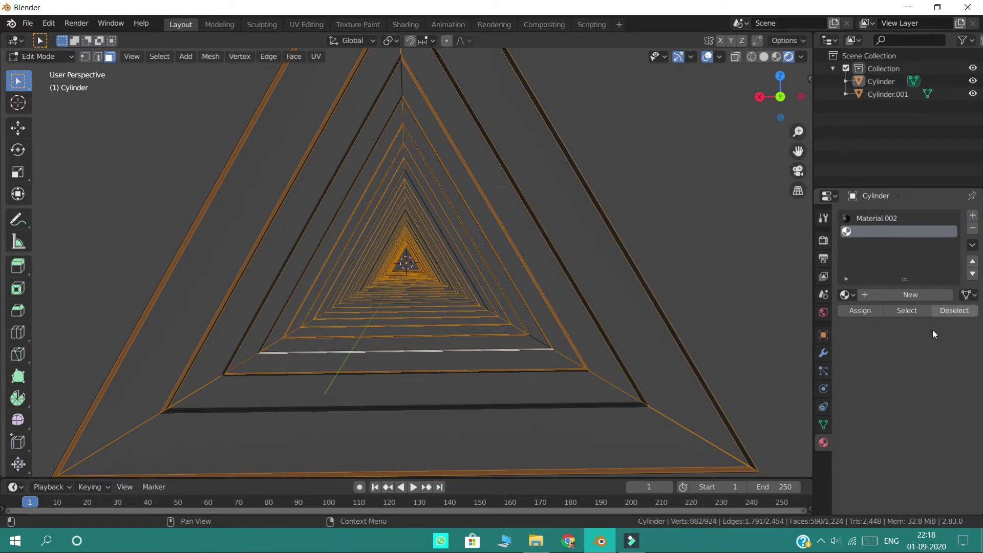
pyautogui.click(913, 297)
pyautogui.click(924, 387)
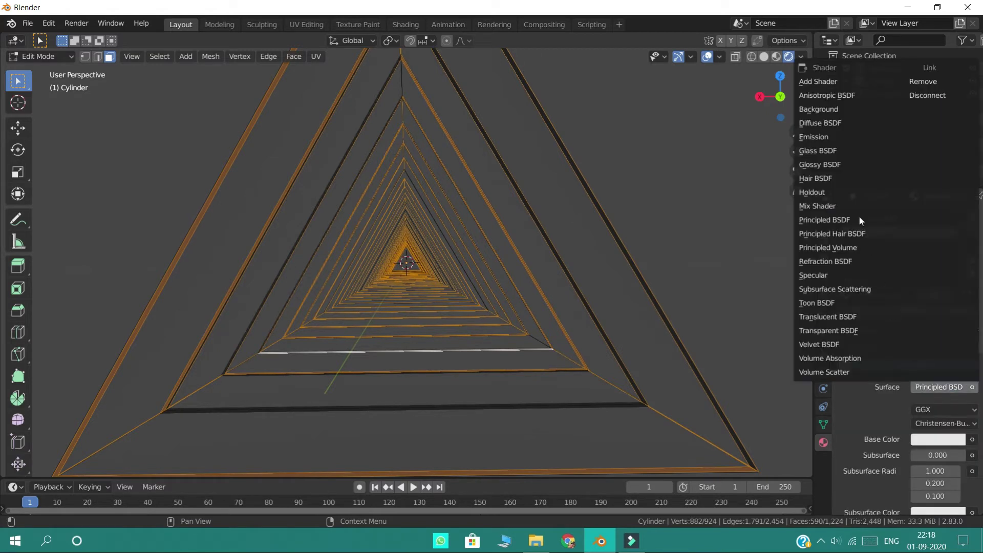
pyautogui.click(823, 138)
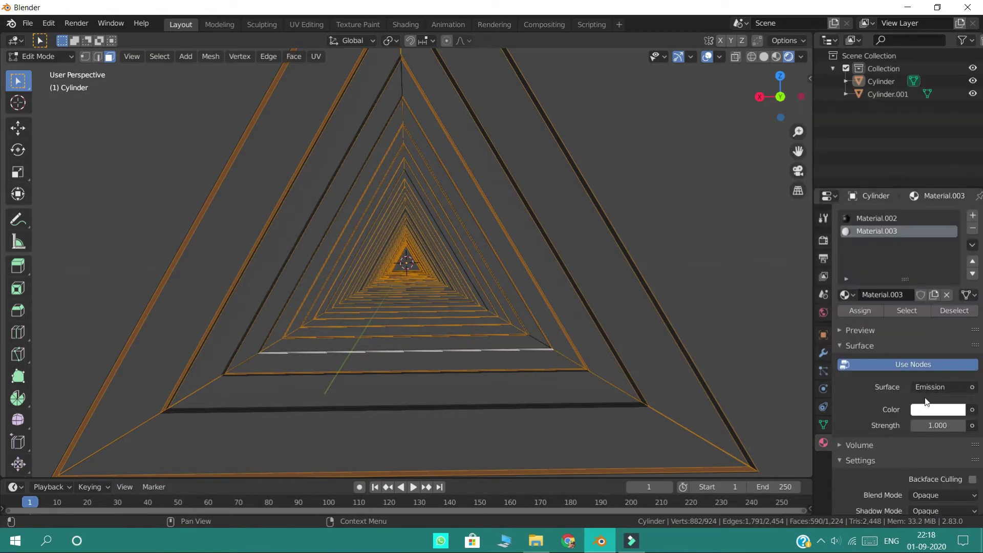
pyautogui.click(936, 426)
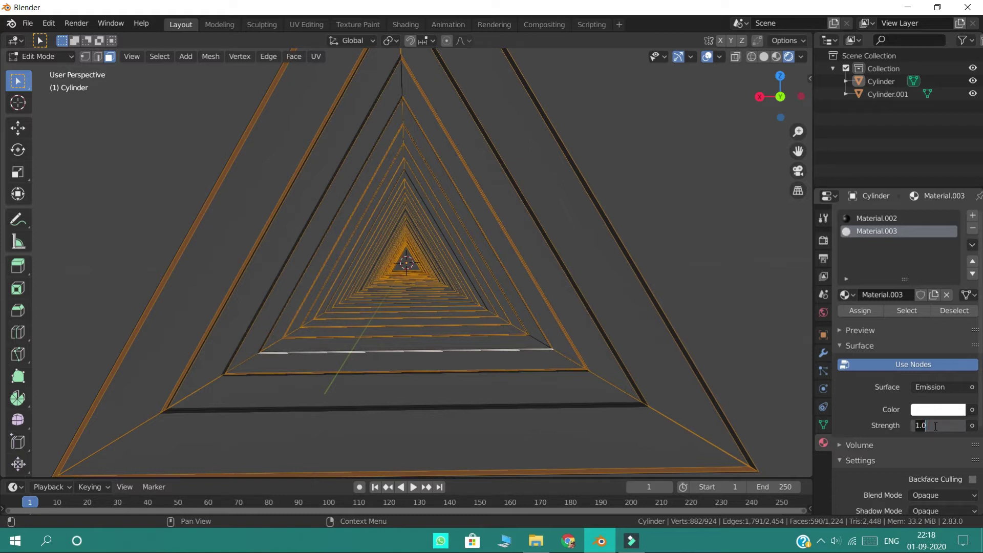
pyautogui.press('Return')
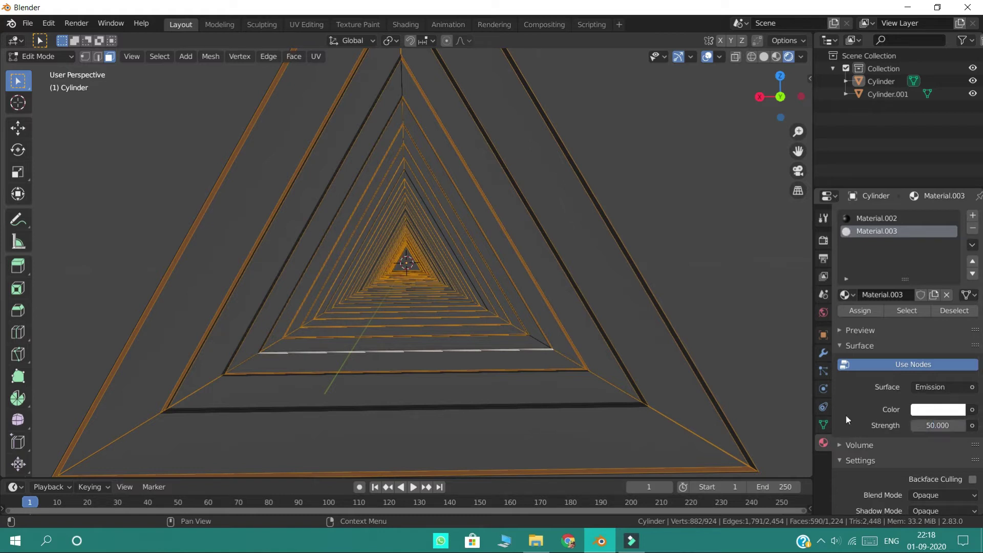
# Set the emission color to saturated blue and assign this material to the randomly selected faces.
pyautogui.click(930, 410)
pyautogui.moveTo(899, 270)
pyautogui.mouseDown()
pyautogui.moveTo(904, 225)
pyautogui.moveTo(944, 255)
pyautogui.mouseUp()
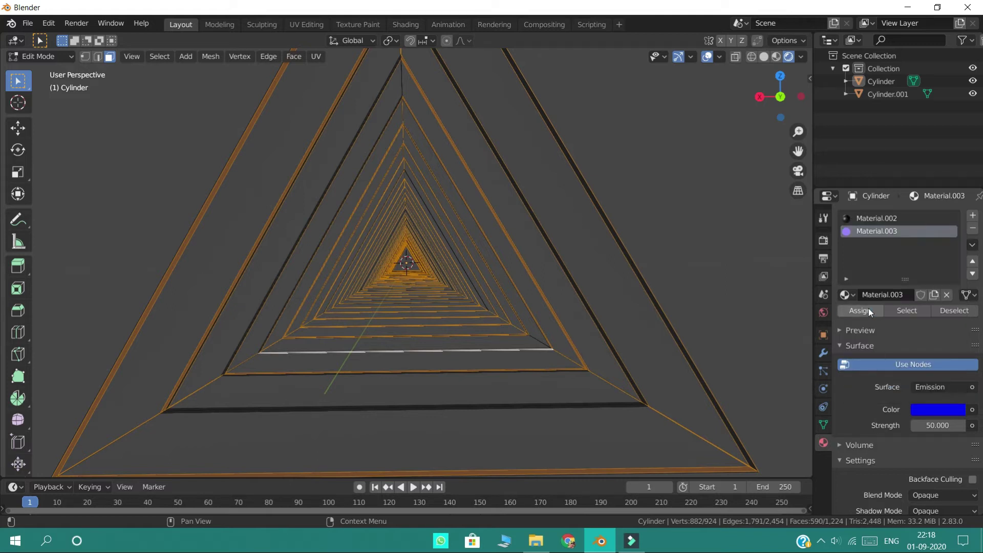
pyautogui.click(870, 310)
pyautogui.click(743, 314)
pyautogui.moveTo(744, 314); pyautogui.dragTo(743, 313, button='middle')
pyautogui.scroll(-5, 743, 313)
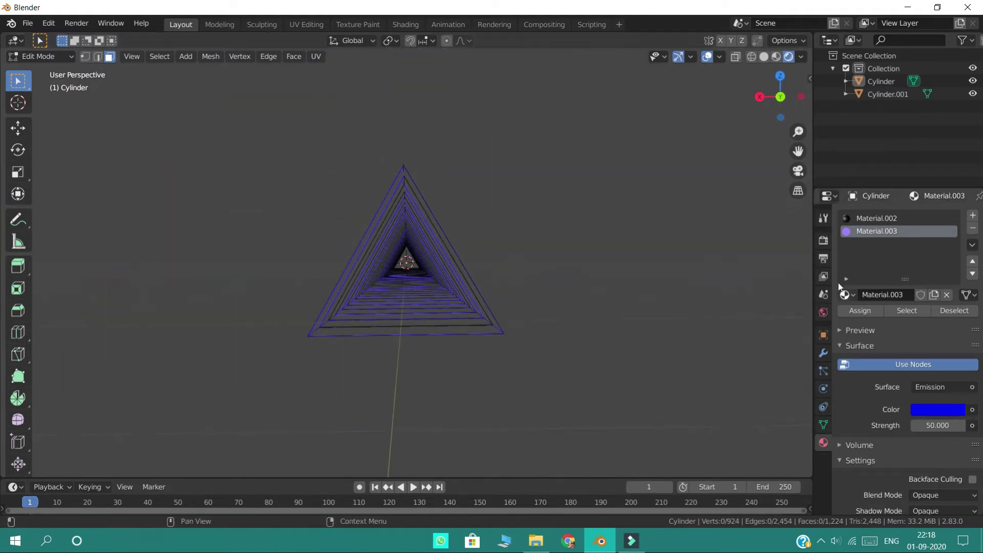
# Enable Bloom in the Eevee render settings and check the glow along the tunnel.
pyautogui.click(824, 245)
pyautogui.click(851, 317)
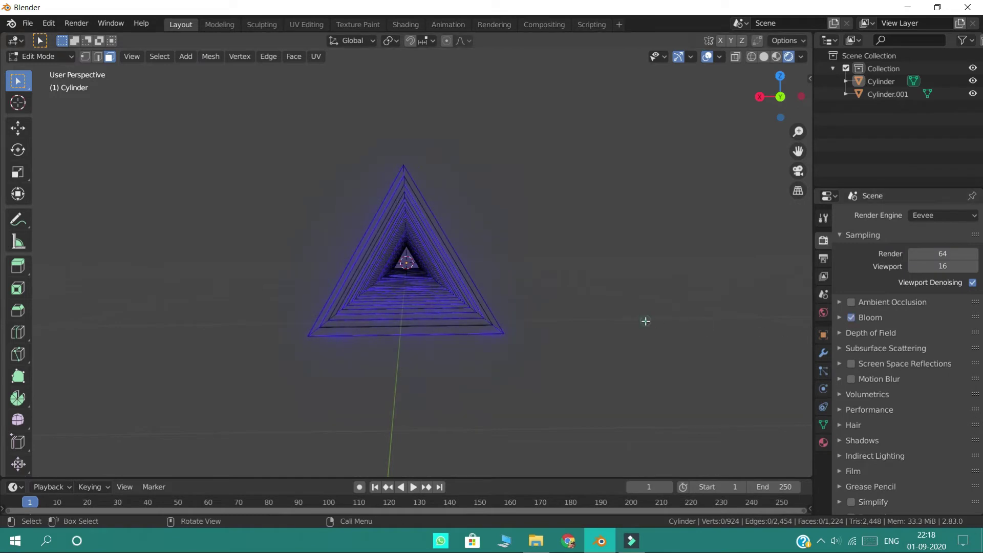
pyautogui.scroll(5, 646, 321)
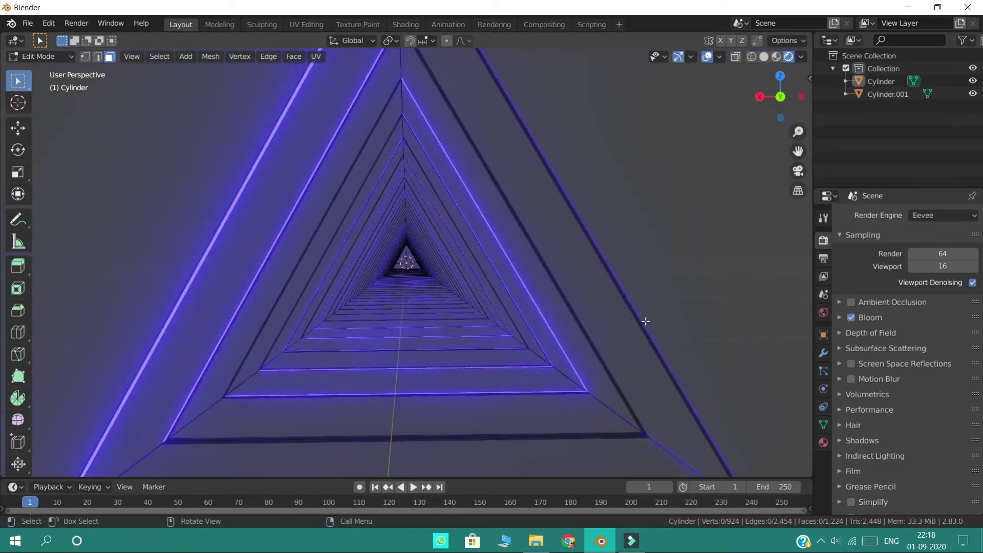
pyautogui.scroll(-5, 646, 321)
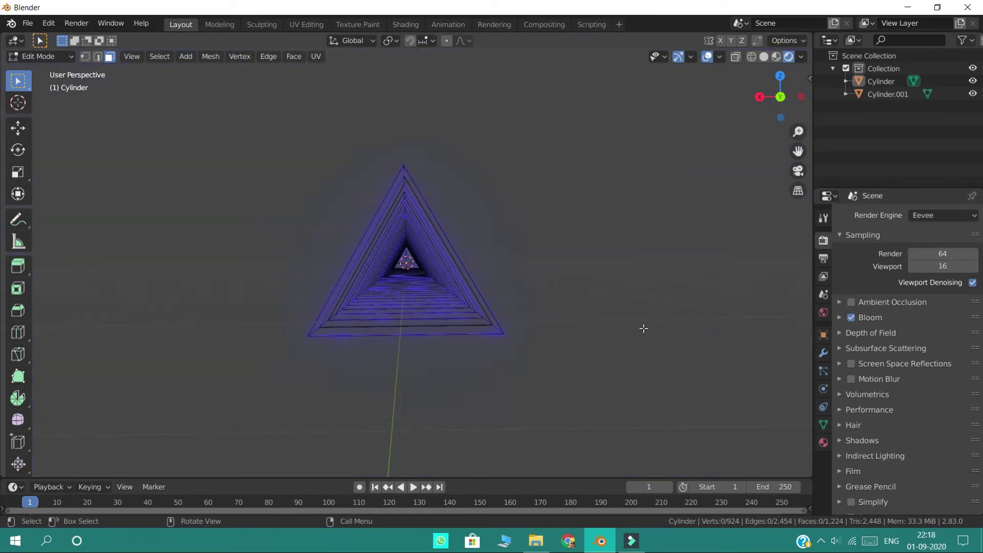
pyautogui.scroll(5, 480, 349)
# Make another random selection of 50% of the wireframe's faces, using random seed 3.
pyautogui.click(467, 437)
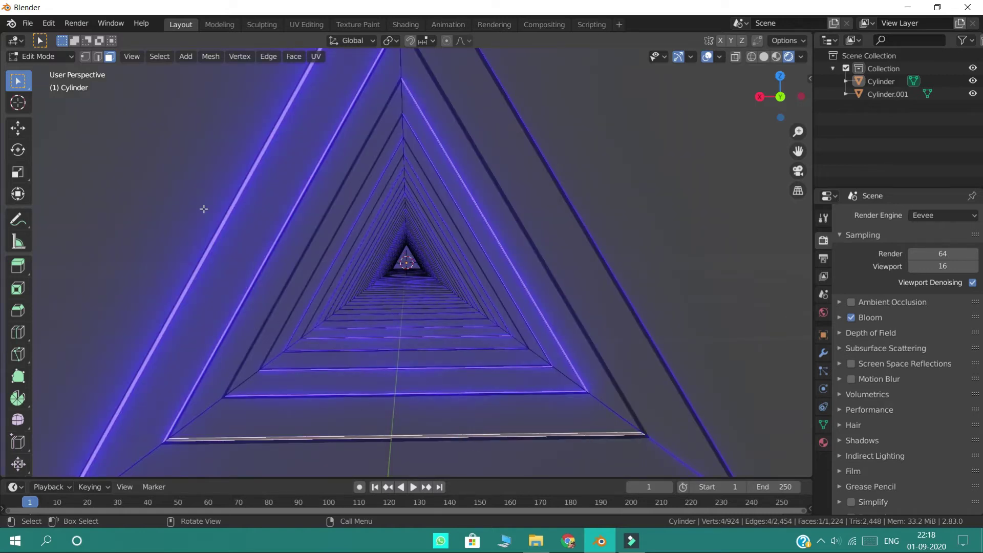
pyautogui.click(158, 57)
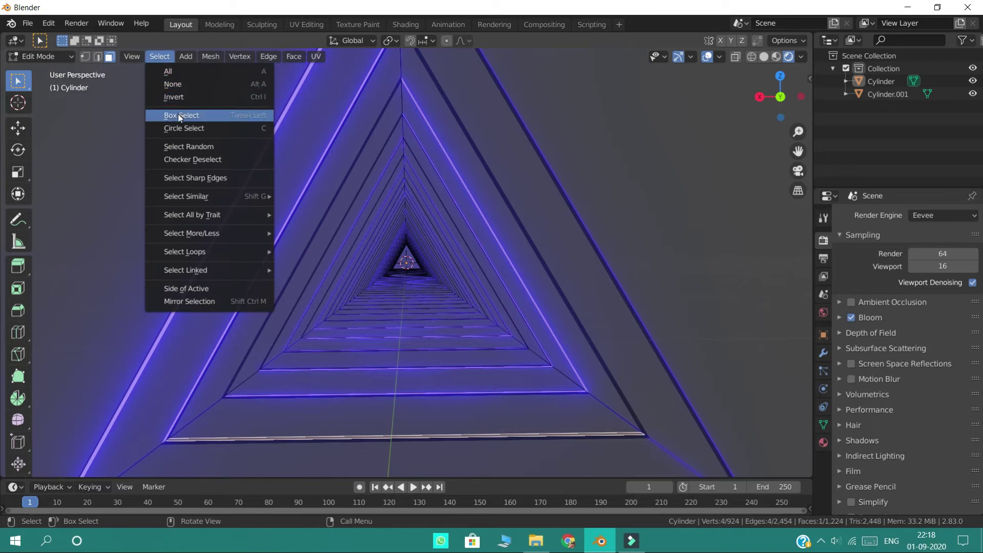
pyautogui.click(188, 149)
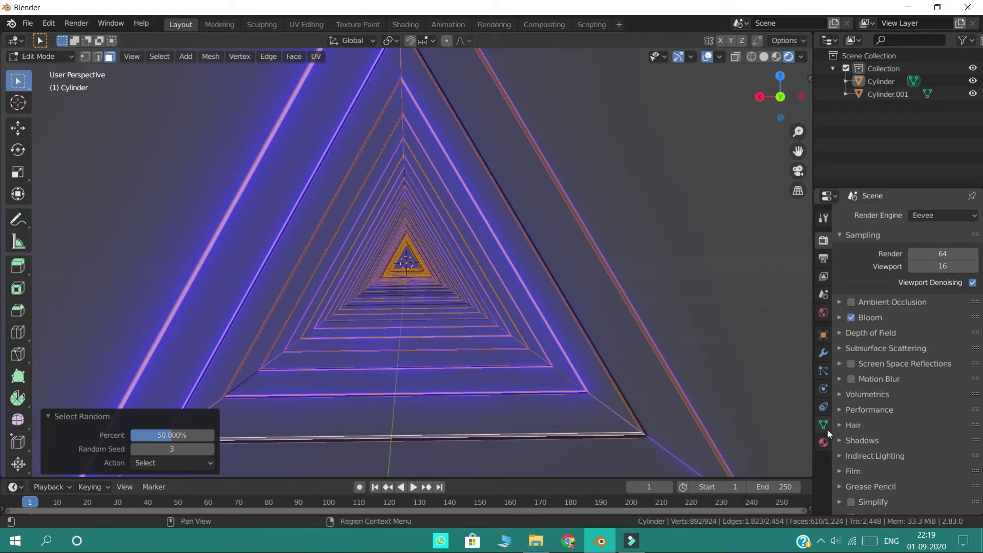
# Add a third material to the wireframe prism and give it an Emission surface.
pyautogui.click(824, 443)
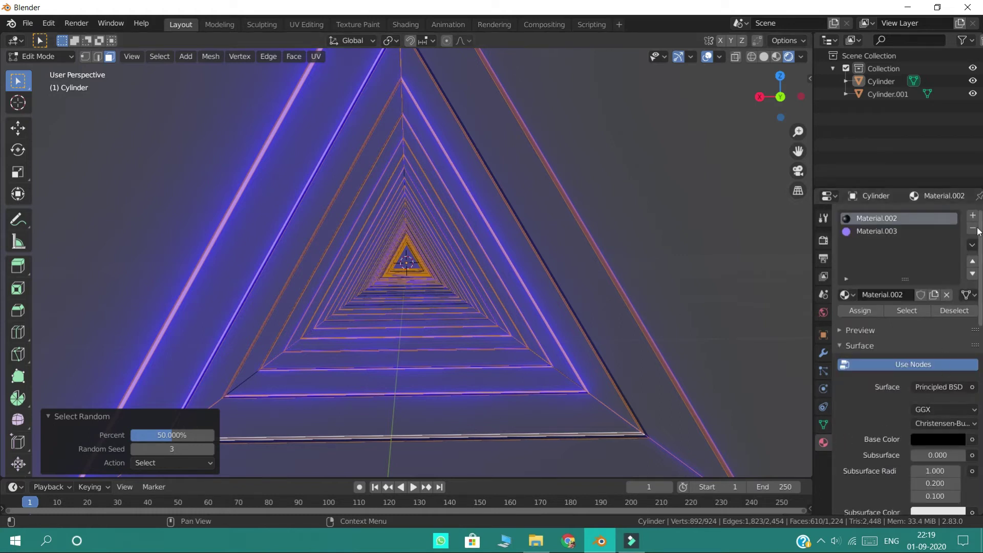
pyautogui.click(911, 296)
pyautogui.click(938, 388)
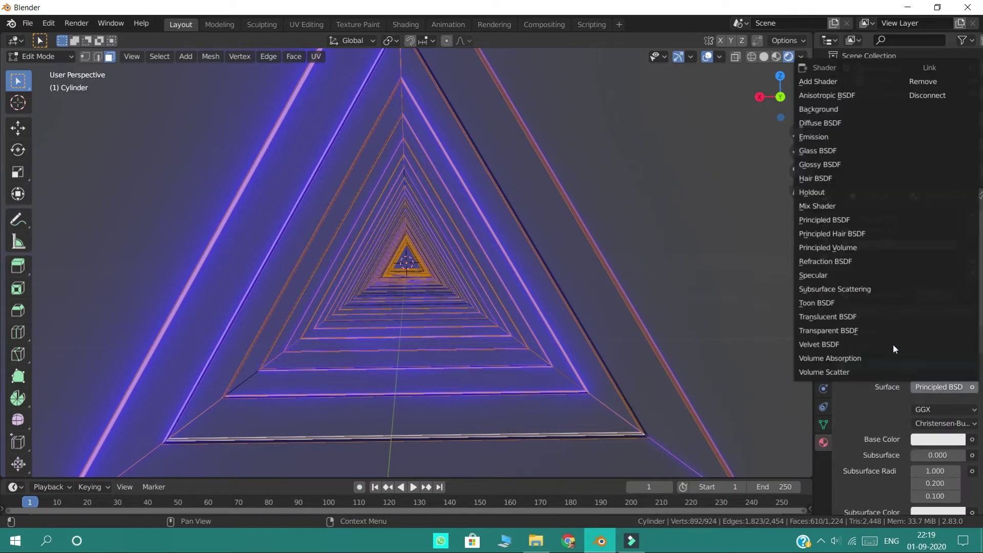
pyautogui.click(818, 144)
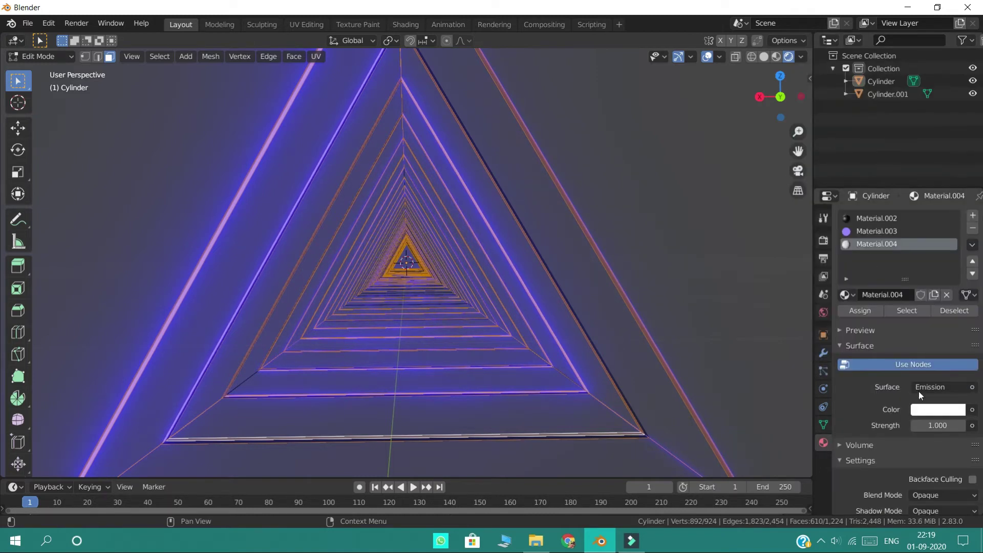
# Assign the white emission material to the selected faces and set its strength to 20.
pyautogui.click(939, 414)
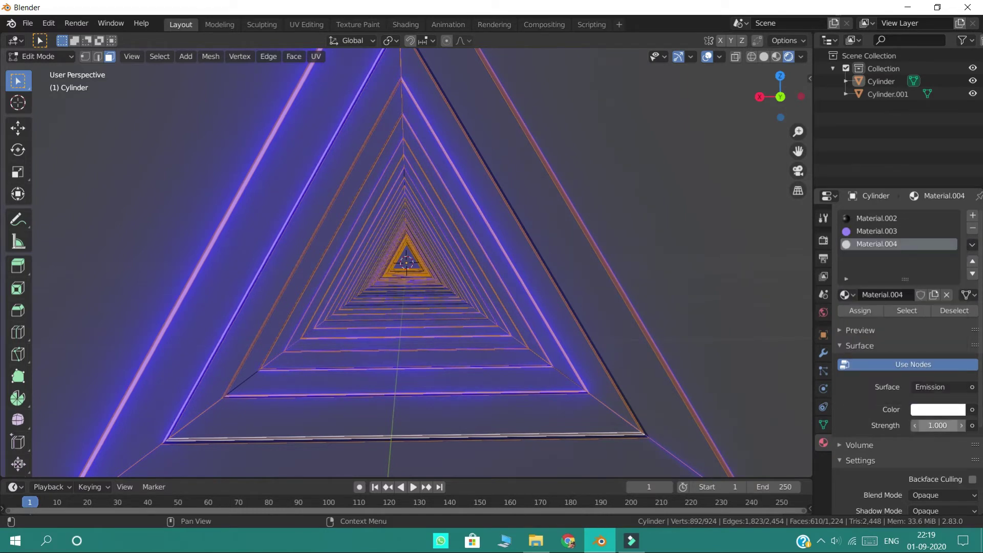
pyautogui.click(868, 312)
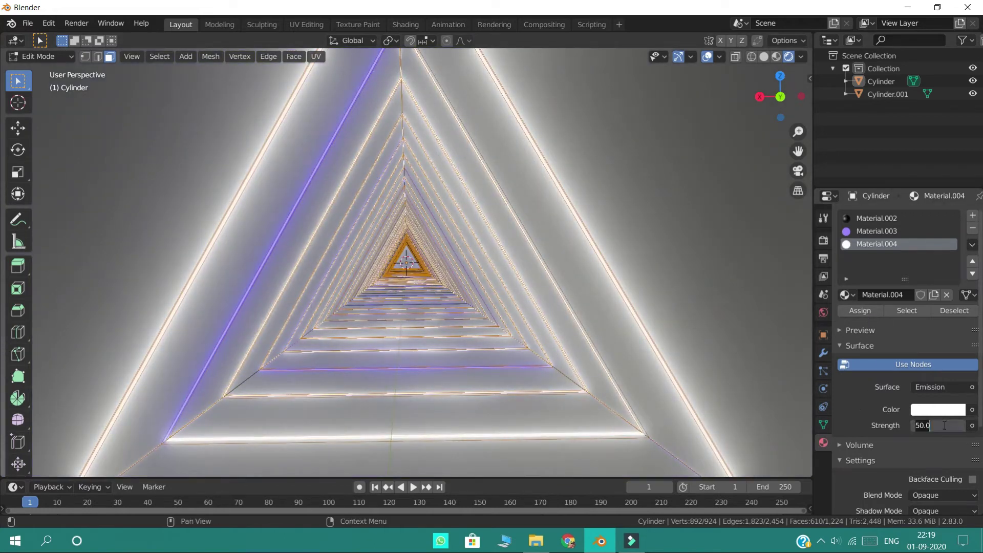
pyautogui.press('Return')
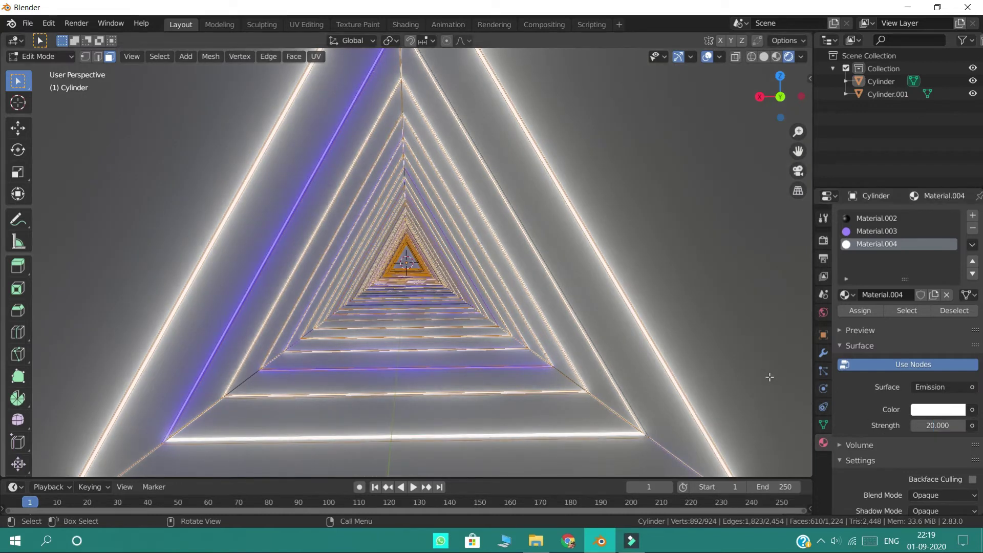
# Shift the blue emission material's color slightly toward violet, to a hue of about 0.686.
pyautogui.click(872, 232)
pyautogui.click(941, 411)
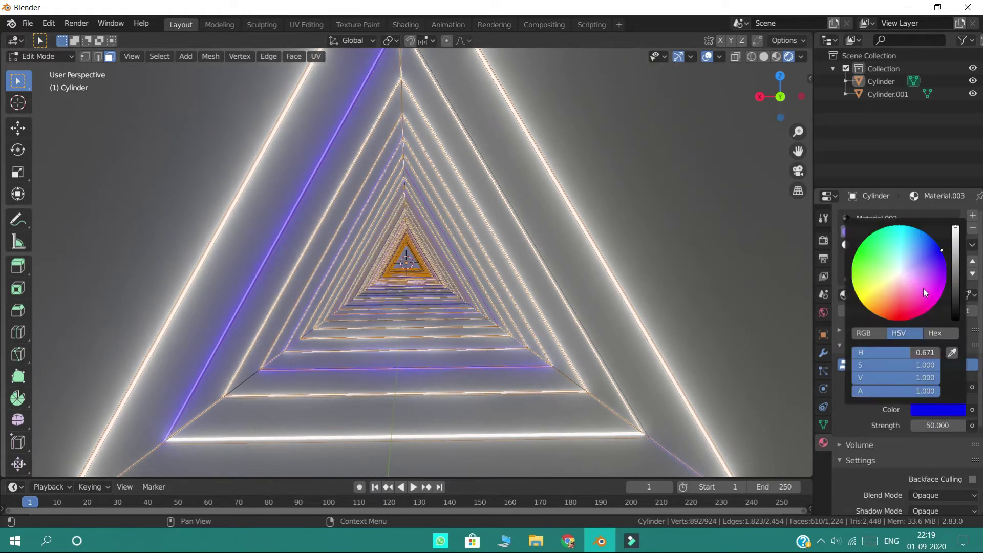
pyautogui.click(944, 254)
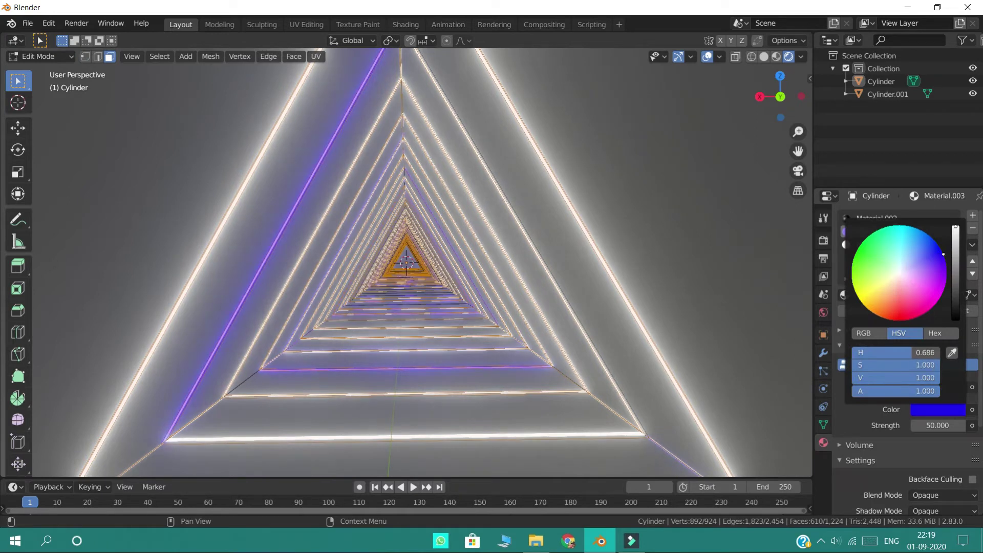
pyautogui.click(957, 274)
pyautogui.moveTo(956, 273); pyautogui.dragTo(957, 234)
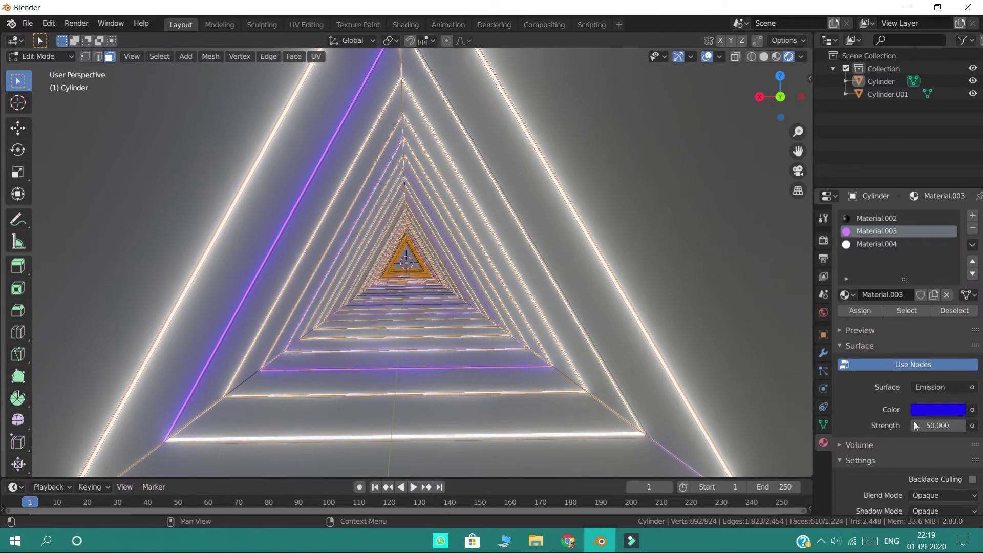
pyautogui.press('Return')
# Deselect all faces and examine the blue and white glowing lines along the inside of the tunnel.
pyautogui.hotkey('alt', 'a')
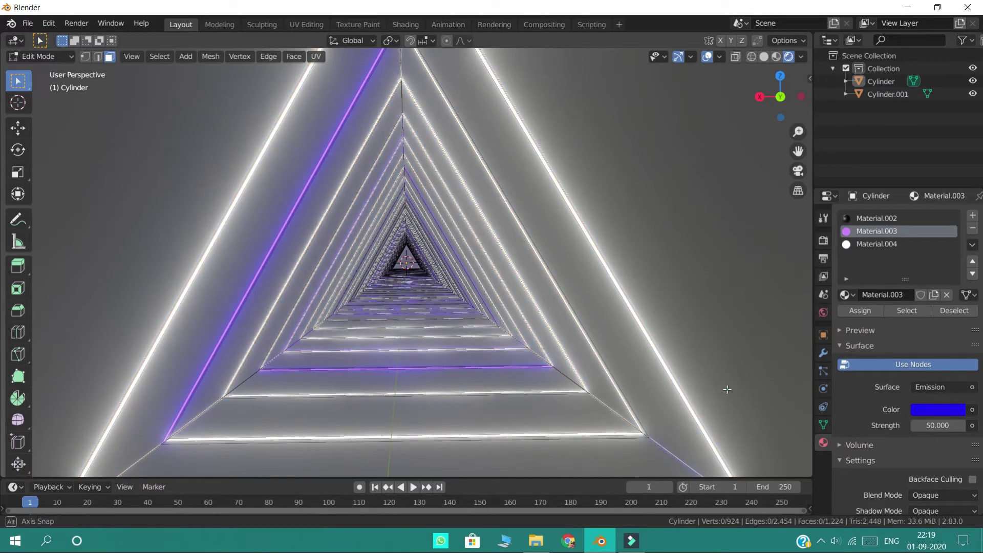
pyautogui.scroll(3, 728, 389)
pyautogui.scroll(1, 727, 389)
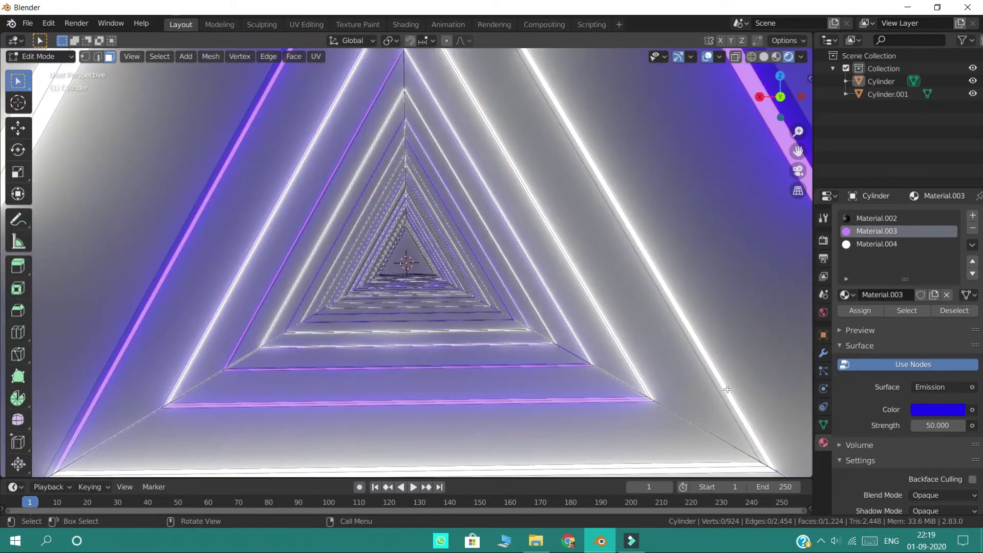
pyautogui.scroll(2, 728, 389)
pyautogui.scroll(-6, 727, 389)
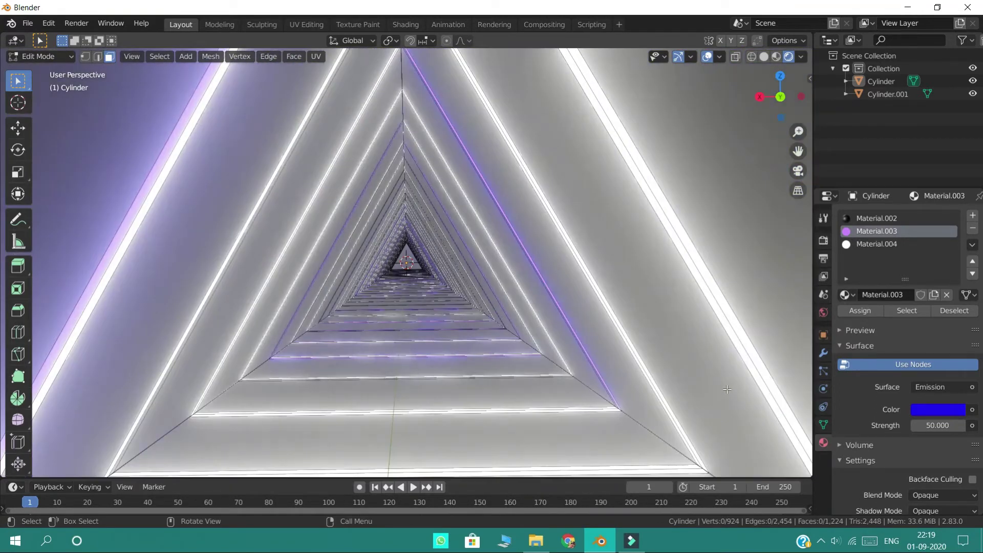
# Switch the wireframe prism back to Object Mode and look over the glowing tunnel from inside and outside.
pyautogui.scroll(2, 727, 389)
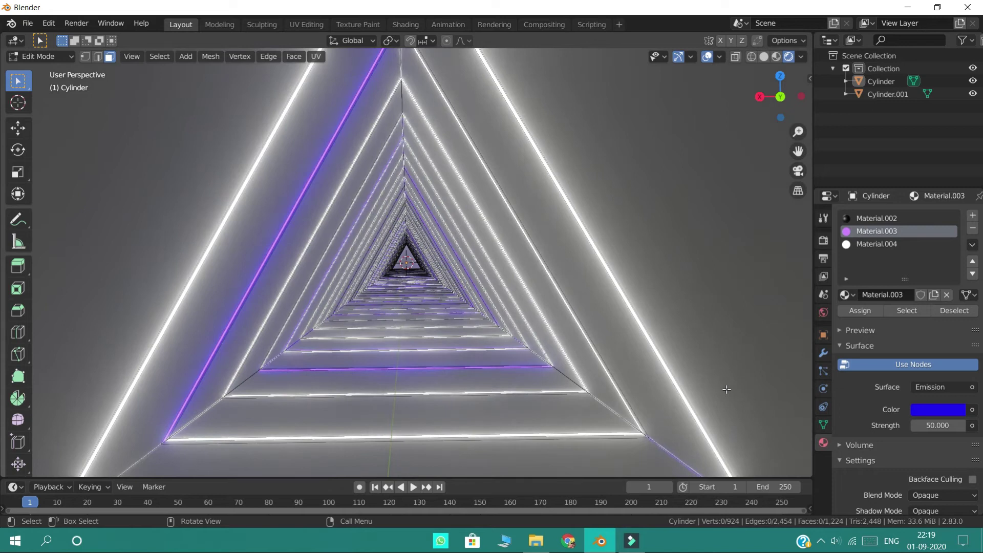
pyautogui.scroll(-5, 727, 389)
pyautogui.scroll(5, 727, 390)
pyautogui.press('Tab')
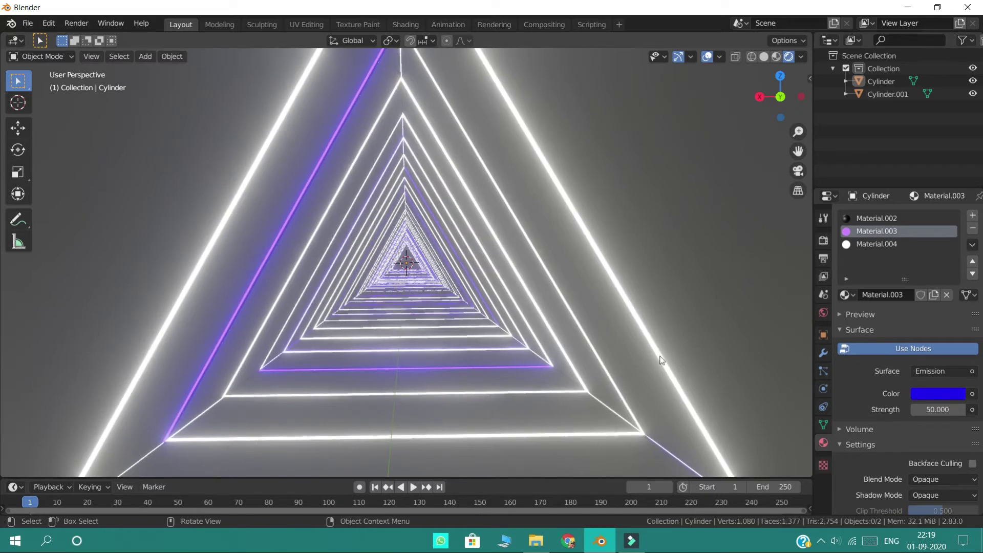
pyautogui.scroll(-5, 750, 447)
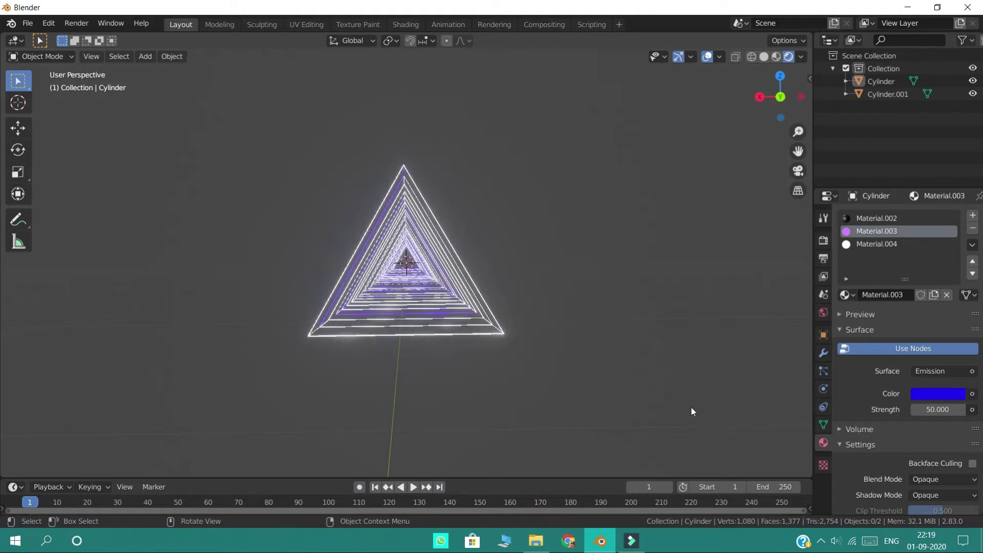
# Select the solid prism and enable Screen Space Reflections in the Eevee render settings.
pyautogui.click(889, 96)
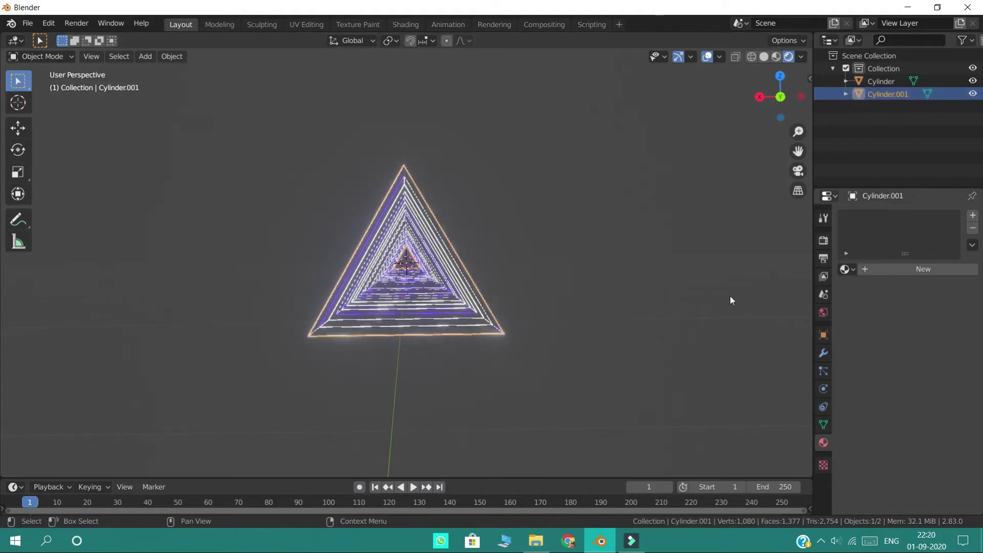
pyautogui.click(824, 240)
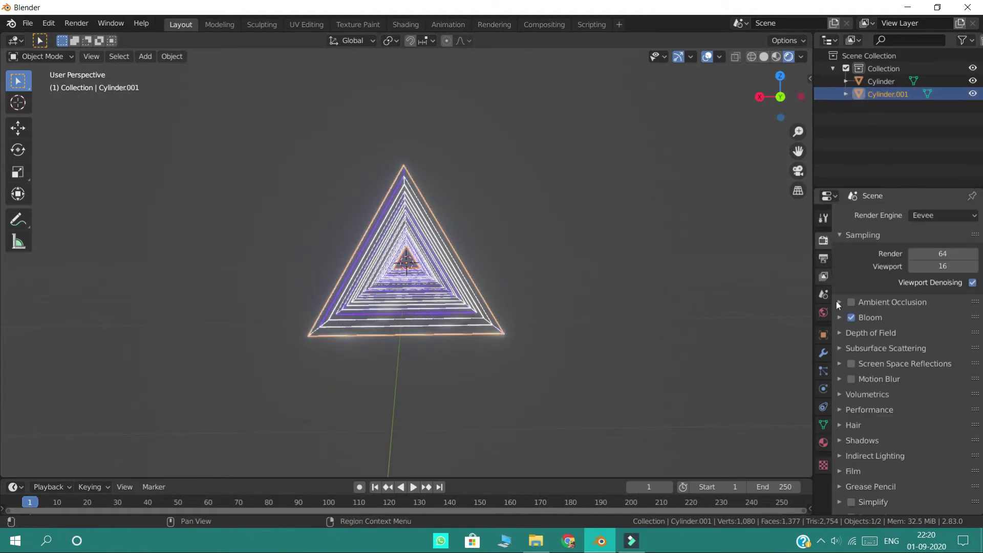
pyautogui.click(851, 364)
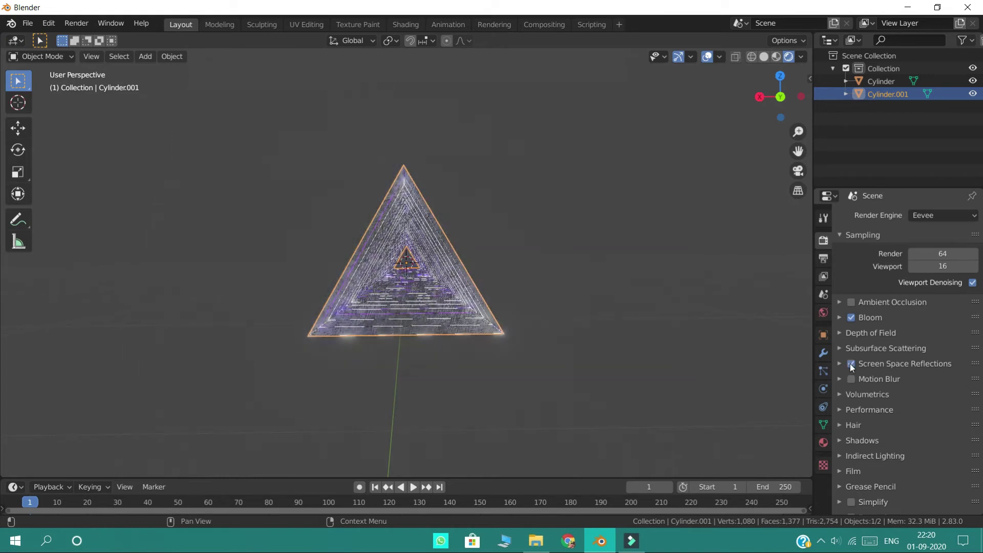
pyautogui.scroll(5, 739, 371)
pyautogui.scroll(2, 738, 371)
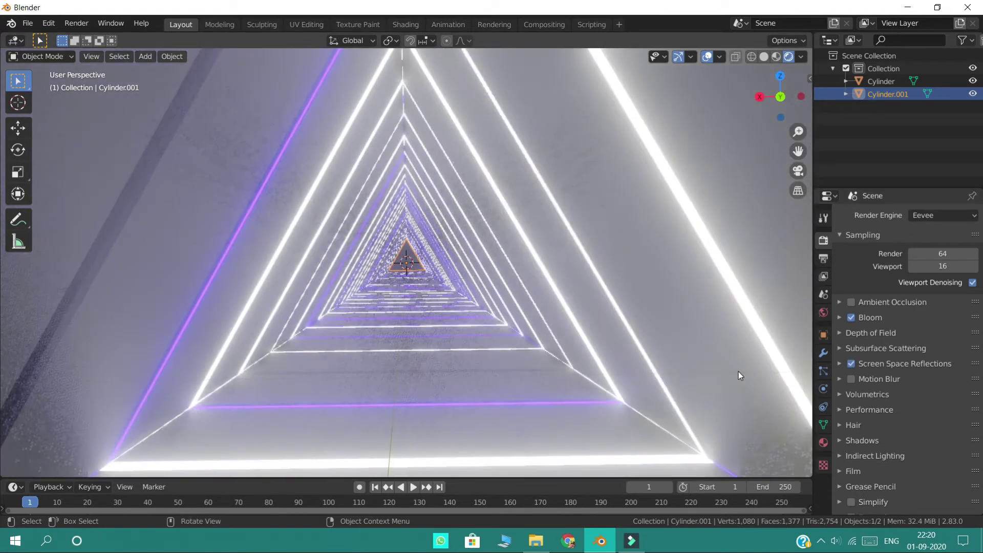
pyautogui.scroll(1, 739, 371)
pyautogui.scroll(-3, 738, 371)
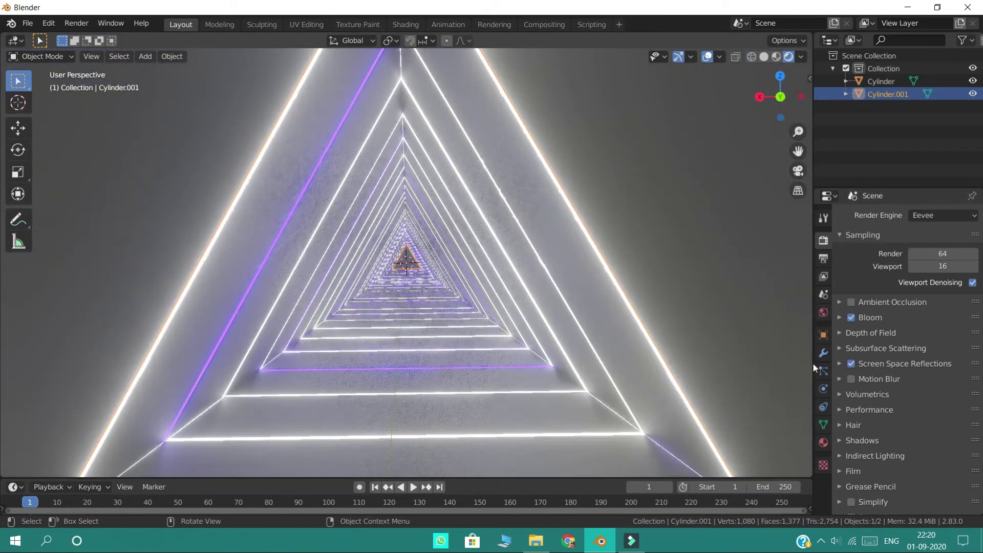
# Give the solid prism a new material and lower its roughness to 0.
pyautogui.click(840, 363)
pyautogui.click(825, 443)
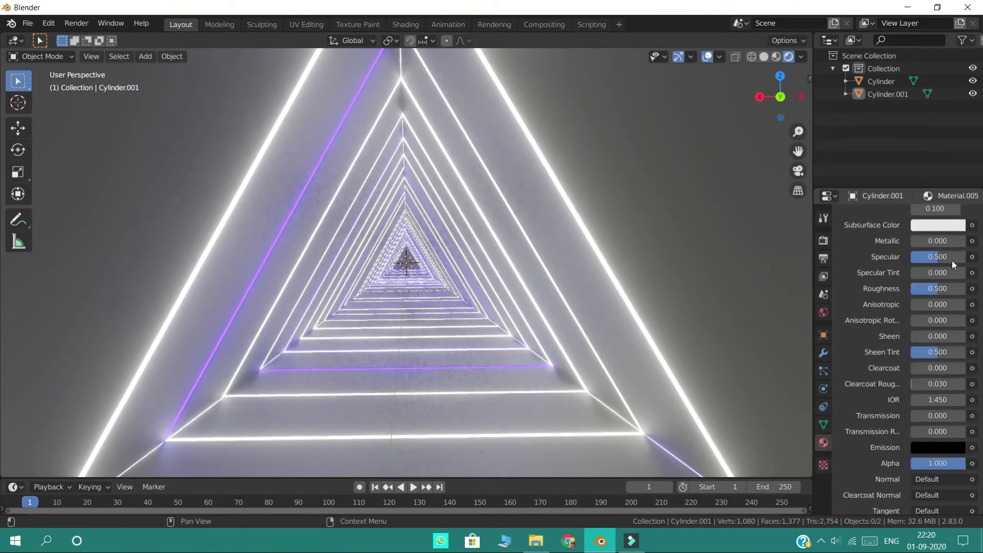
pyautogui.moveTo(935, 289); pyautogui.dragTo(907, 289)
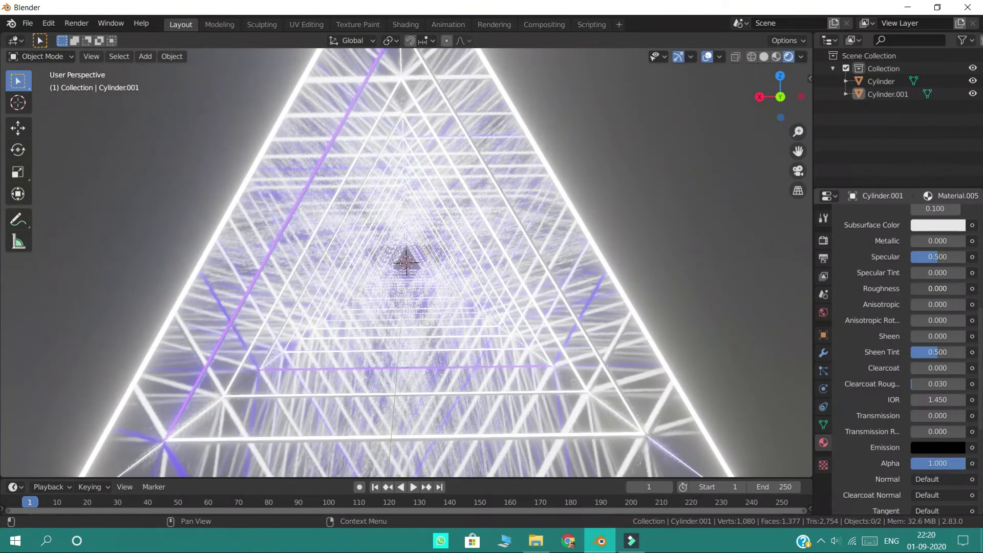
pyautogui.moveTo(922, 289)
pyautogui.mouseDown()
pyautogui.moveTo(934, 289)
pyautogui.moveTo(911, 289)
pyautogui.mouseUp()
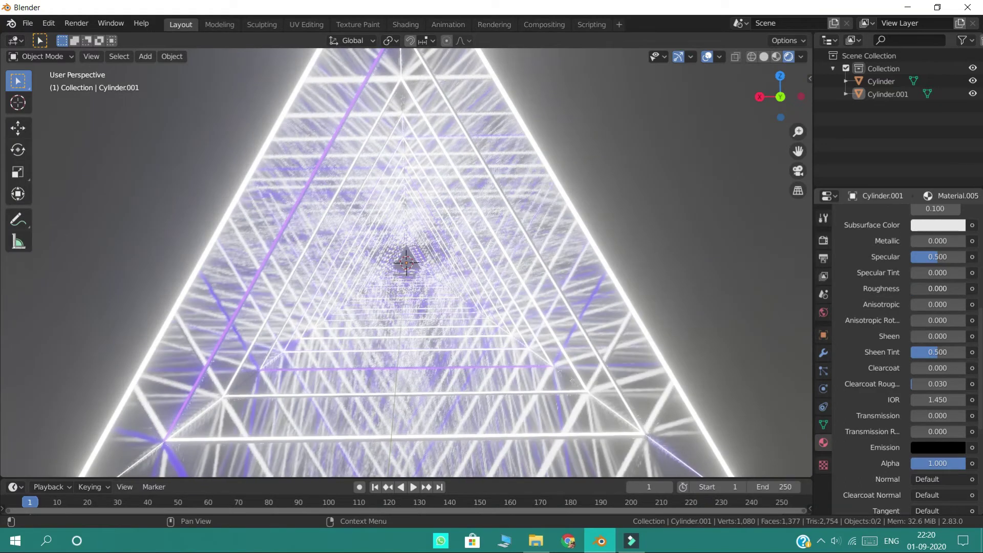
# Play the timeline briefly to preview the reflective tunnel, stop playback and view the whole prism.
pyautogui.press('space')
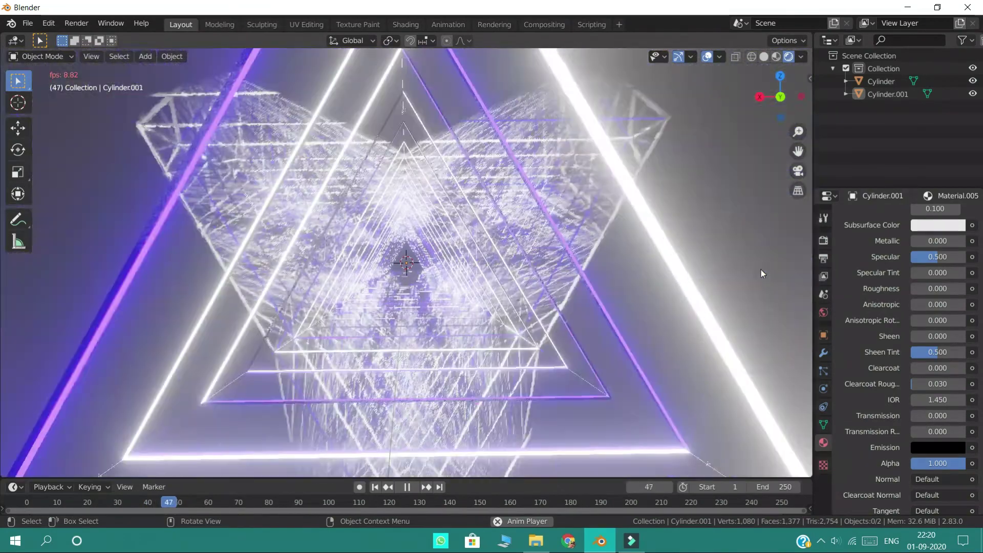
pyautogui.press('Escape')
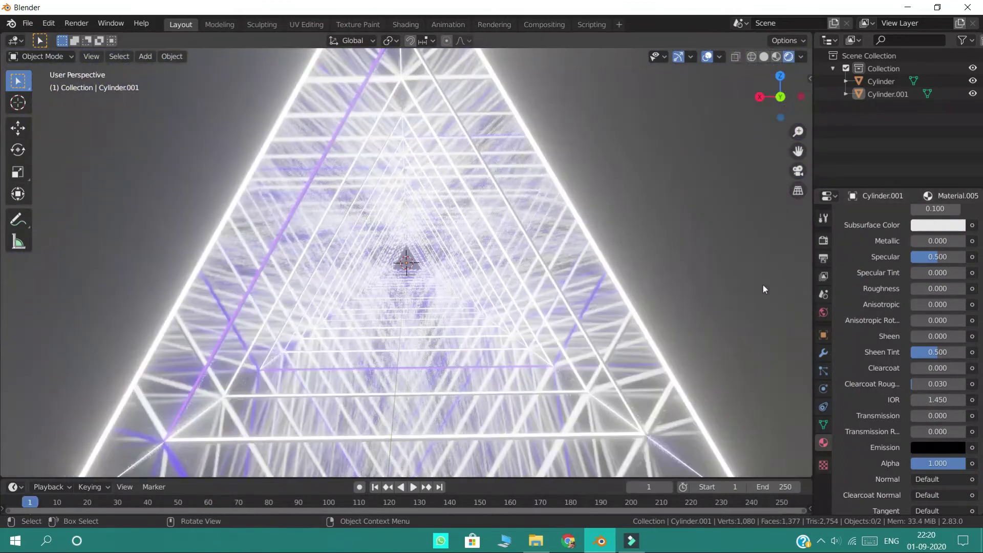
pyautogui.scroll(-6, 790, 278)
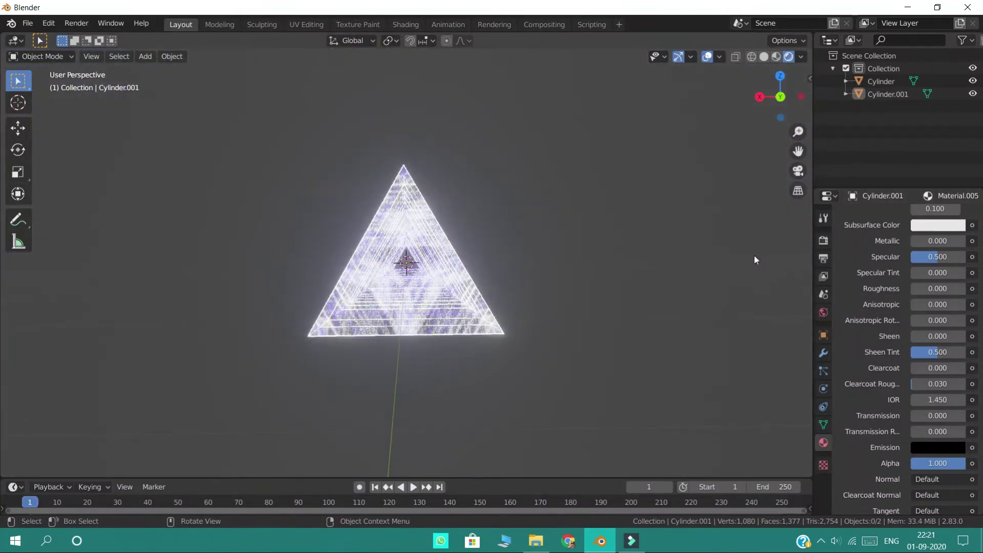
# Add a camera to the scene and check the view through it.
pyautogui.click(144, 56)
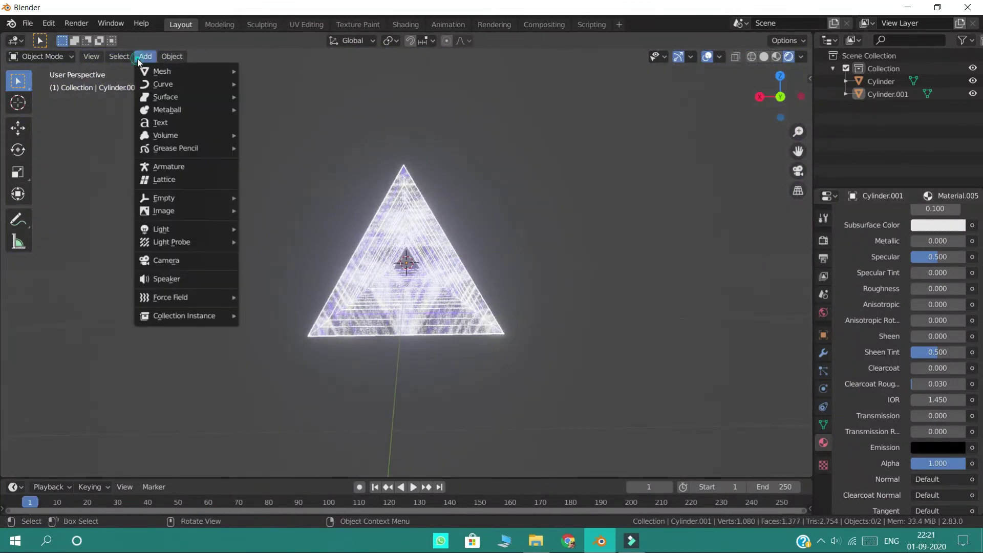
pyautogui.click(182, 260)
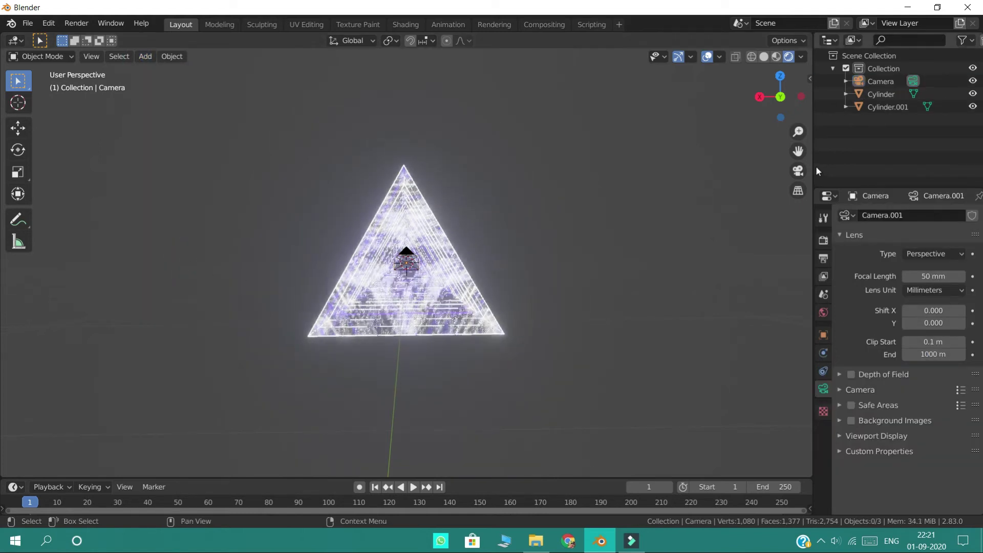
pyautogui.click(798, 171)
pyautogui.click(799, 170)
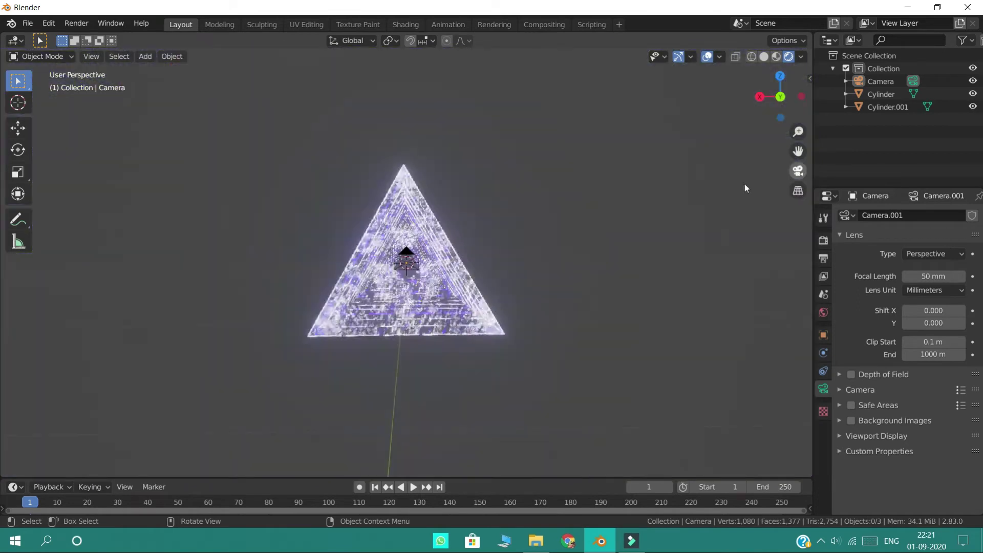
pyautogui.moveTo(581, 199); pyautogui.dragTo(543, 226, button='middle')
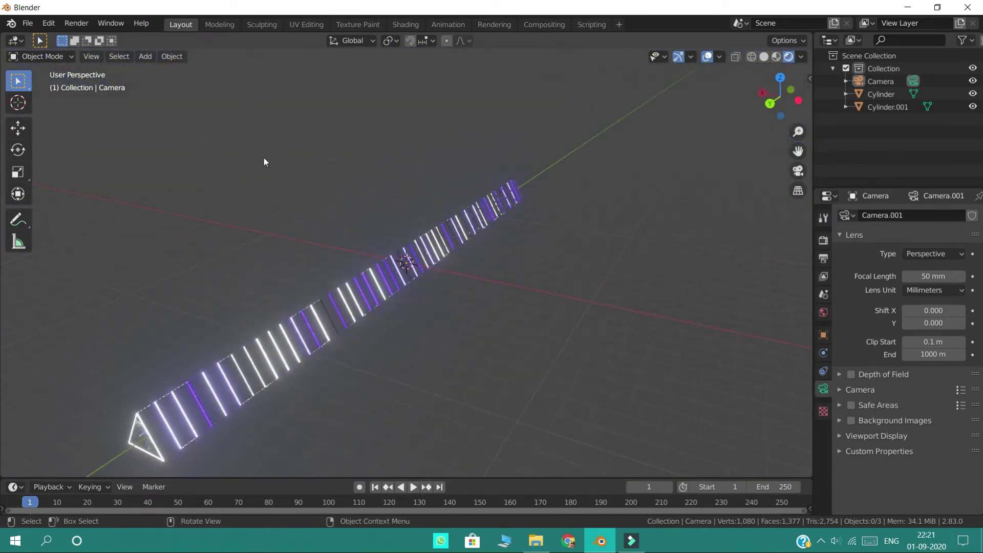
# Move the camera 17.193 m along the Y axis toward the tunnel's open end and look through it.
pyautogui.click(18, 127)
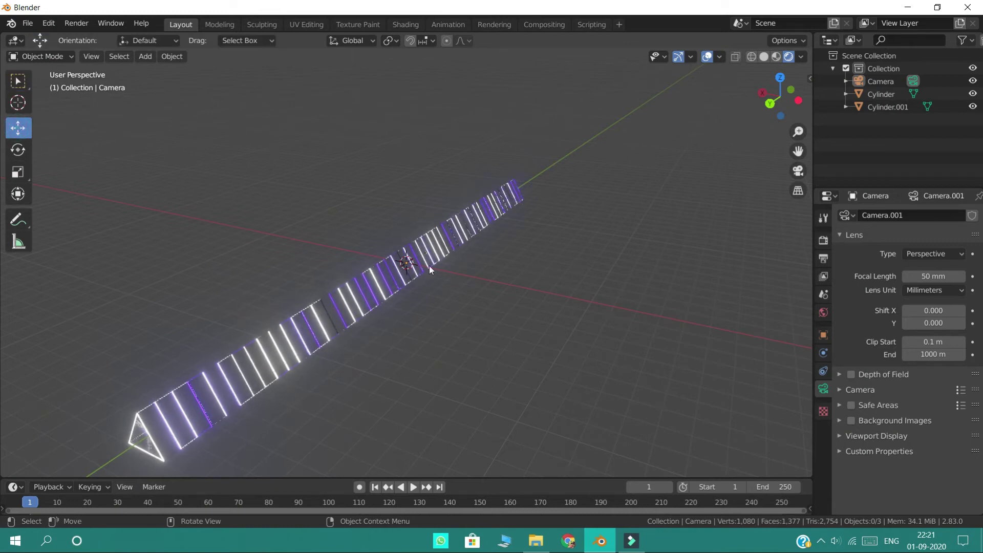
pyautogui.click(410, 264)
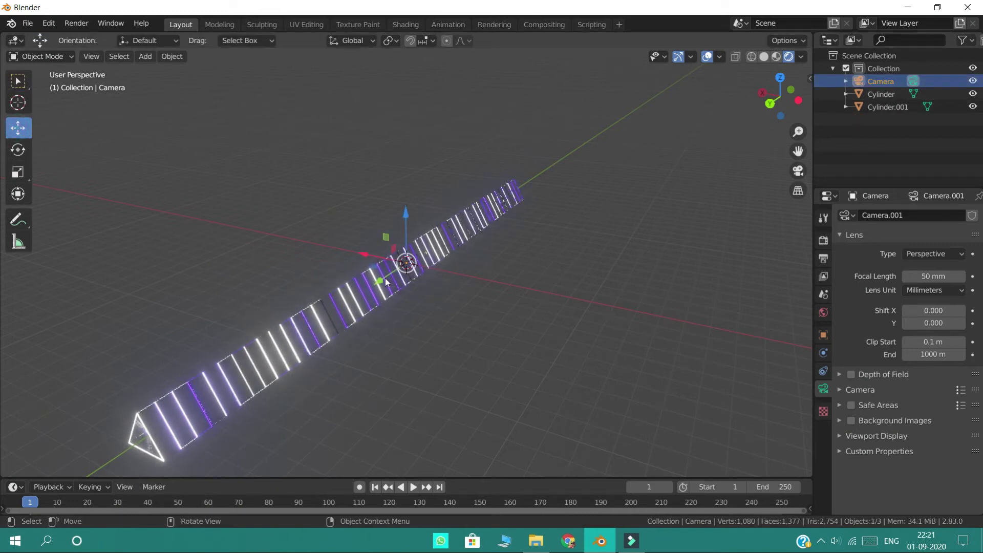
pyautogui.moveTo(385, 279); pyautogui.dragTo(307, 350)
pyautogui.moveTo(147, 424); pyautogui.dragTo(127, 470)
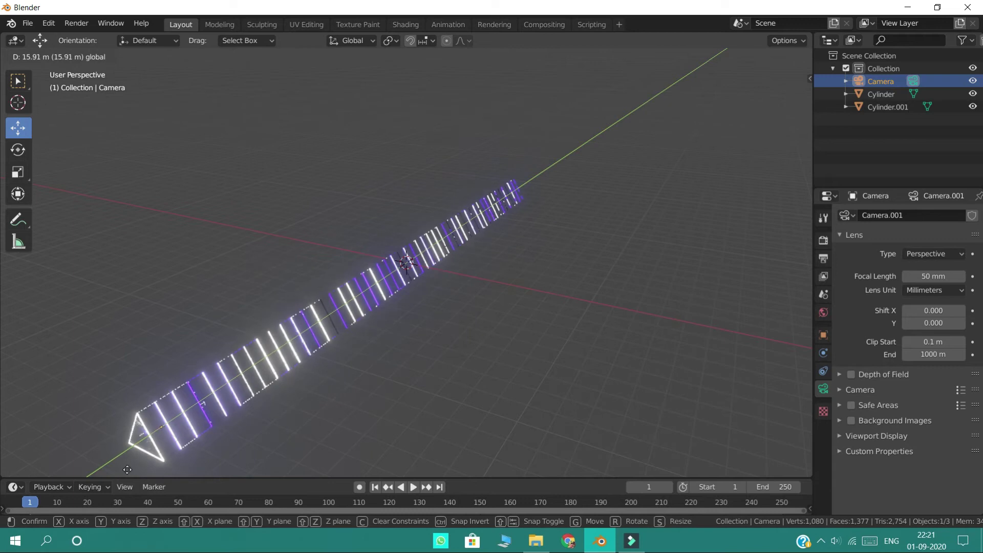
pyautogui.moveTo(93, 56); pyautogui.dragTo(385, 380)
pyautogui.click(798, 170)
# Undo the camera's move and its addition to the scene.
pyautogui.click(823, 335)
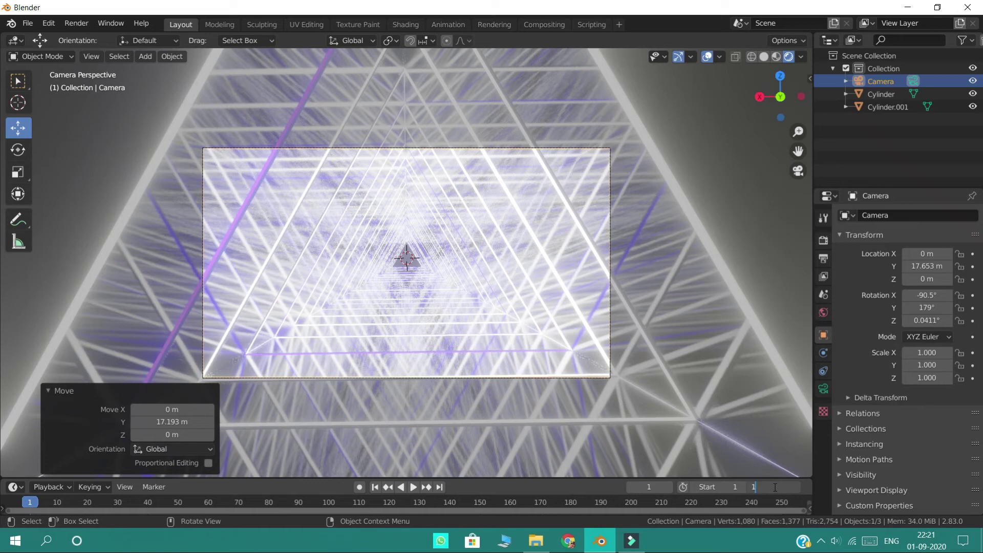
pyautogui.press('Escape')
pyautogui.hotkey('ctrl', 'z')
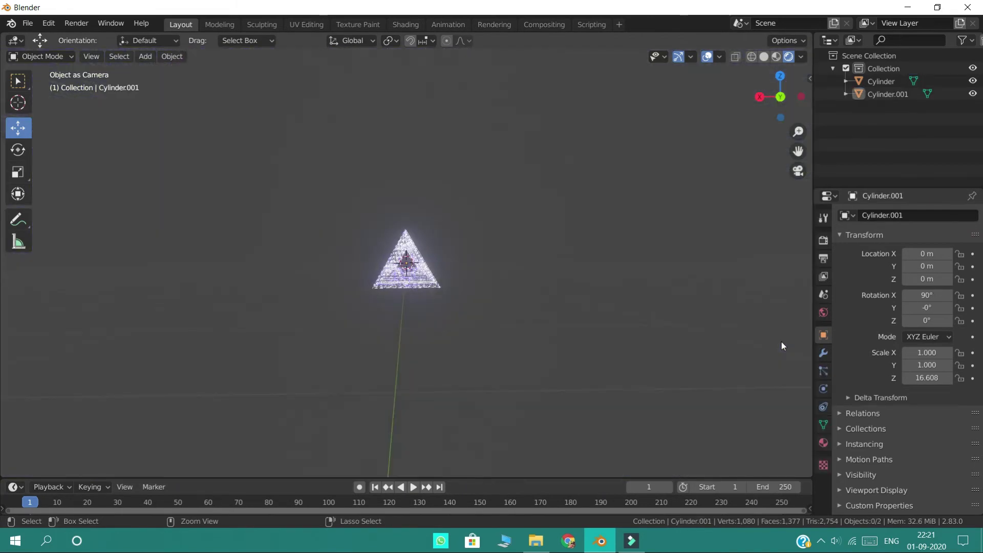
# Select both the wireframe and solid prisms and move them into a new collection named Collection 2.
pyautogui.moveTo(782, 334); pyautogui.dragTo(724, 367, button='middle')
pyautogui.moveTo(706, 286); pyautogui.dragTo(652, 250, button='middle')
pyautogui.rightClick(625, 284)
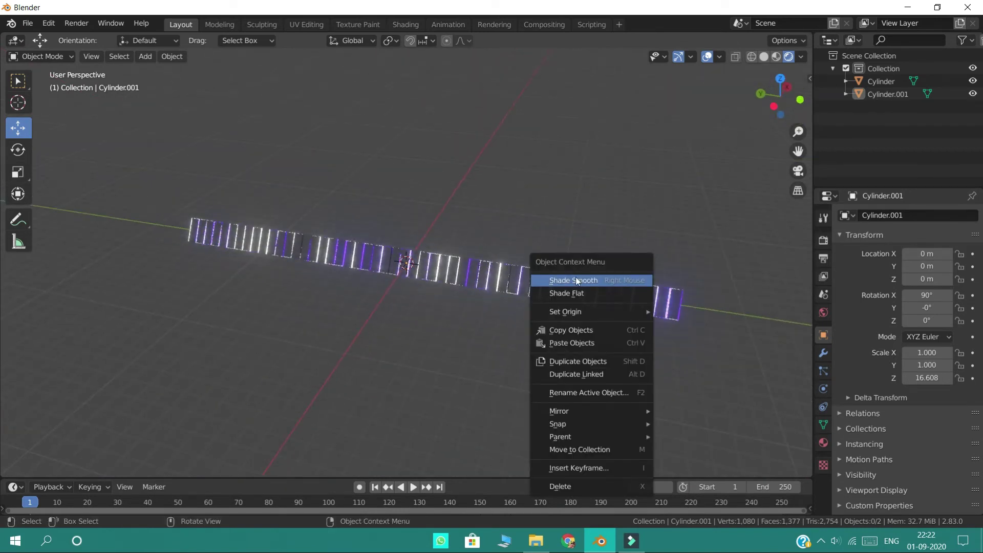
pyautogui.click(457, 280)
pyautogui.click(454, 275)
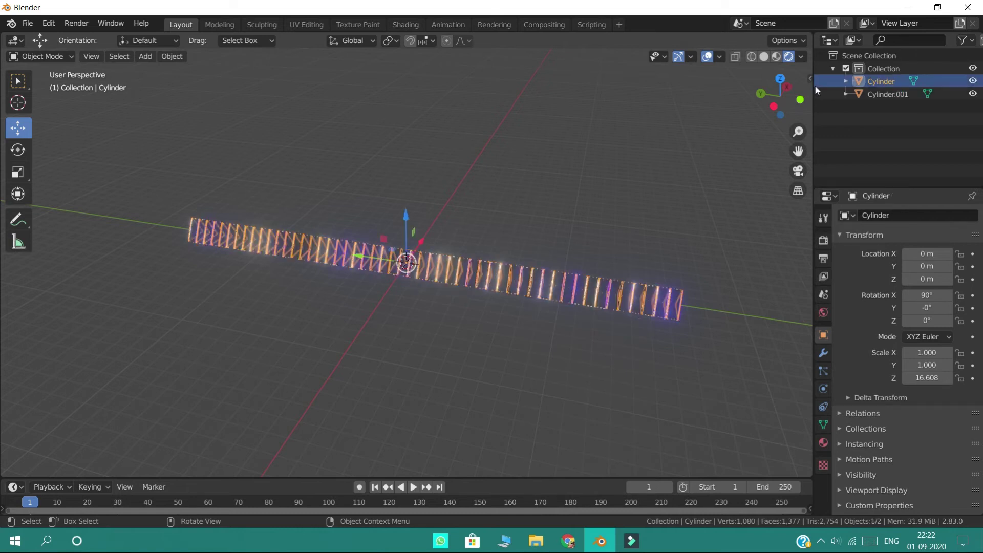
pyautogui.moveTo(519, 167); pyautogui.dragTo(566, 341)
pyautogui.rightClick(550, 289)
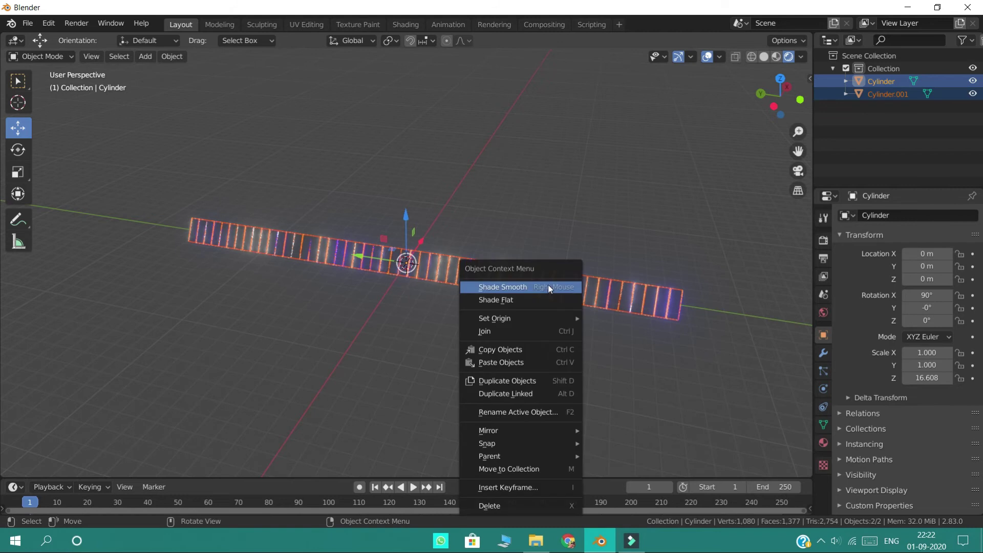
pyautogui.click(533, 469)
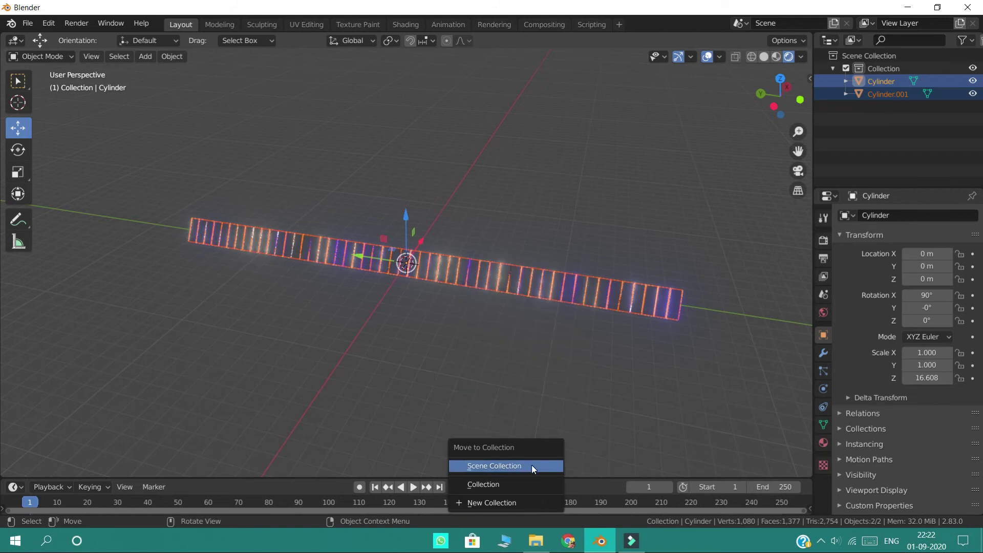
pyautogui.click(499, 503)
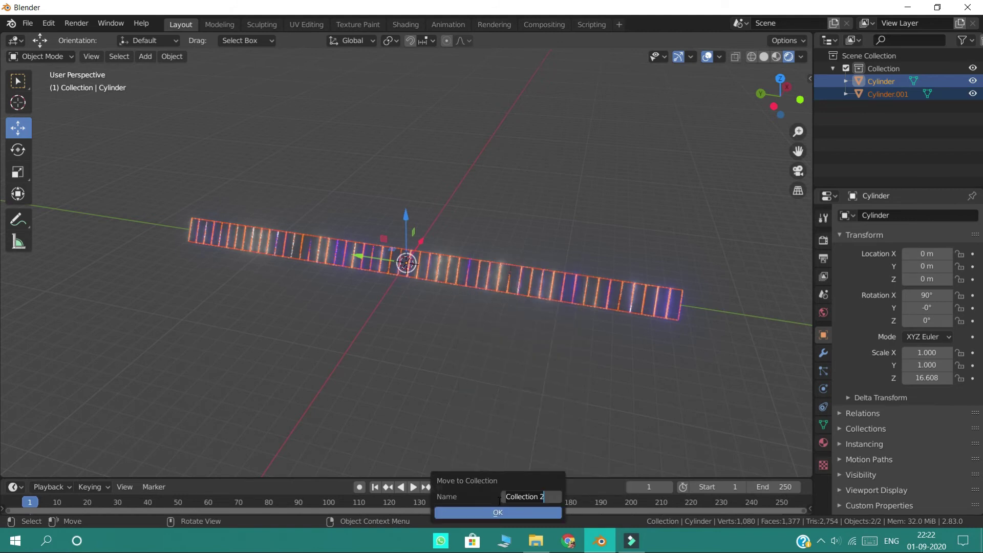
pyautogui.click(541, 512)
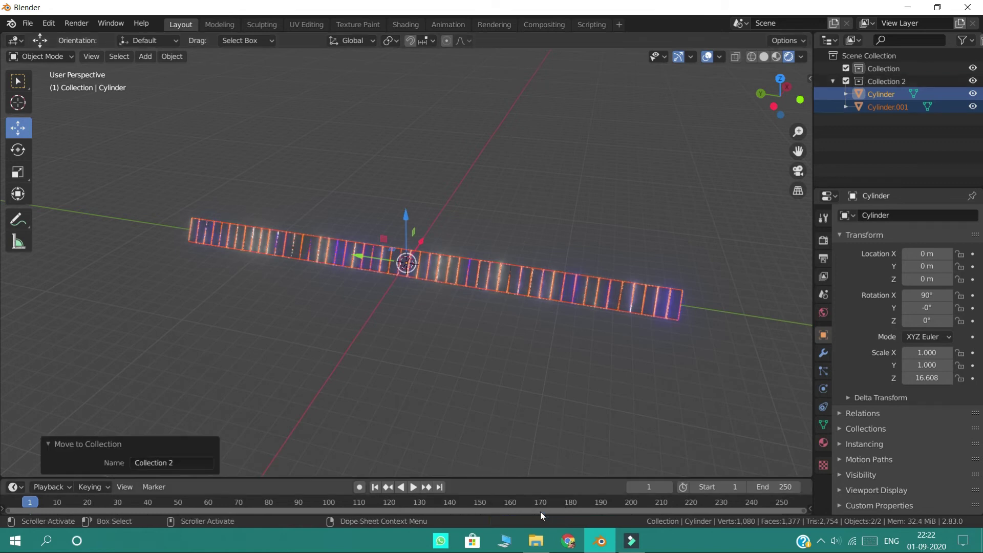
# Add an instance of Collection 2 and move it -32.586 m along Y to extend the tunnel.
pyautogui.click(135, 62)
pyautogui.click(145, 57)
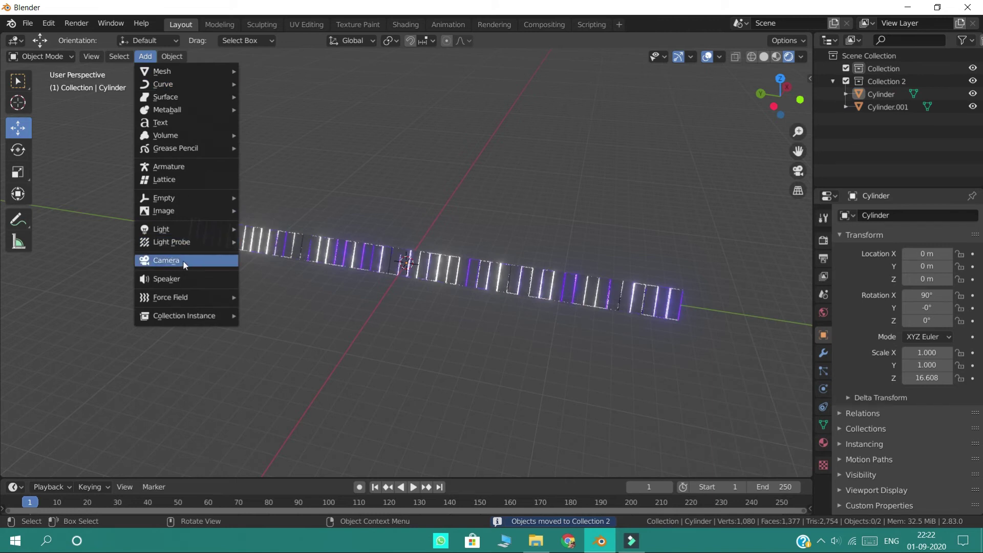
pyautogui.moveTo(205, 316)
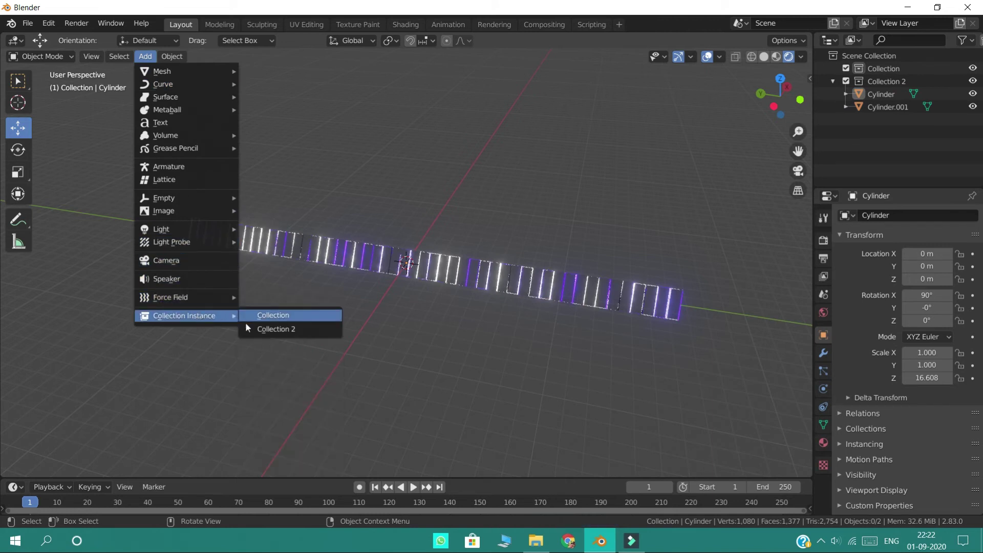
pyautogui.click(256, 330)
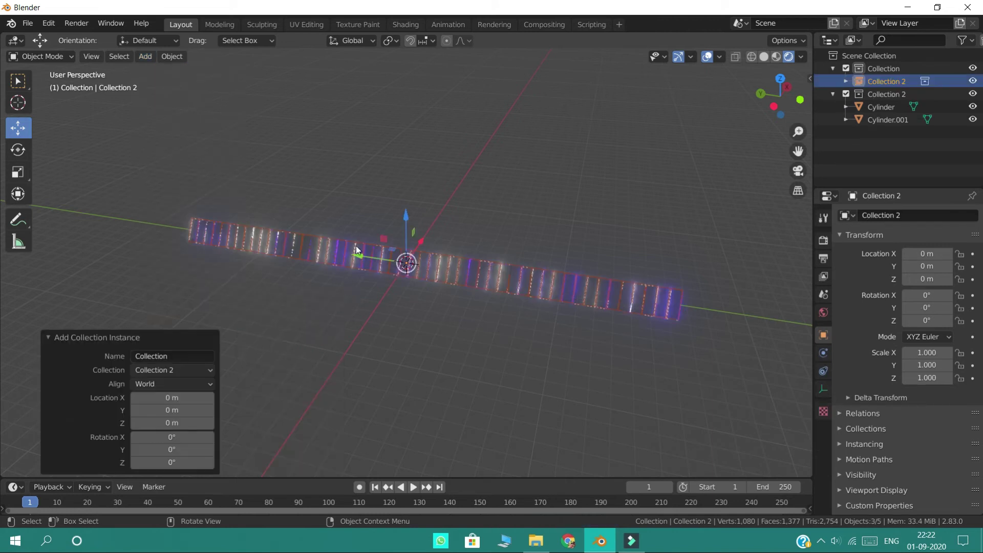
pyautogui.moveTo(357, 252); pyautogui.dragTo(440, 334)
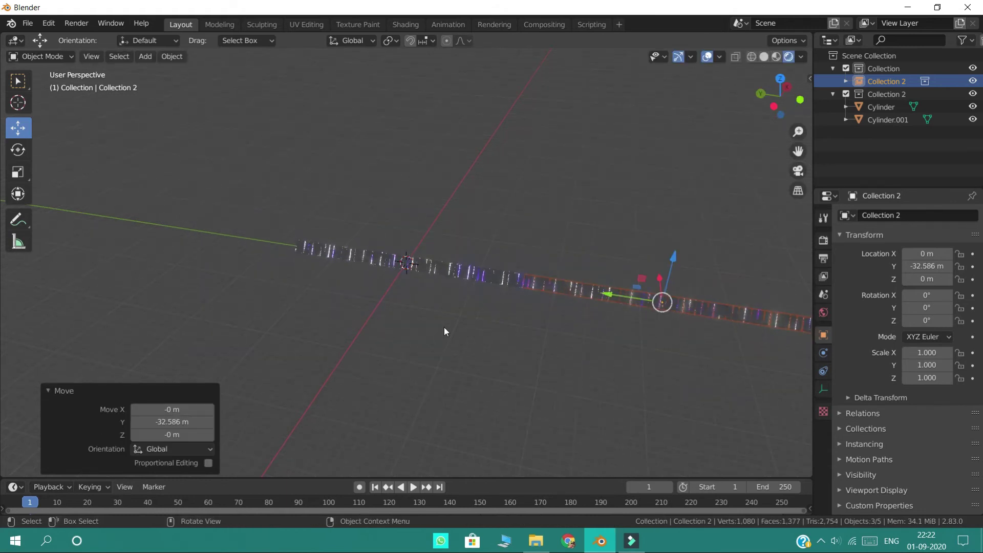
# Insert a keyframe on the camera's Y location at frame 1.
pyautogui.moveTo(444, 329); pyautogui.dragTo(506, 295, button='middle')
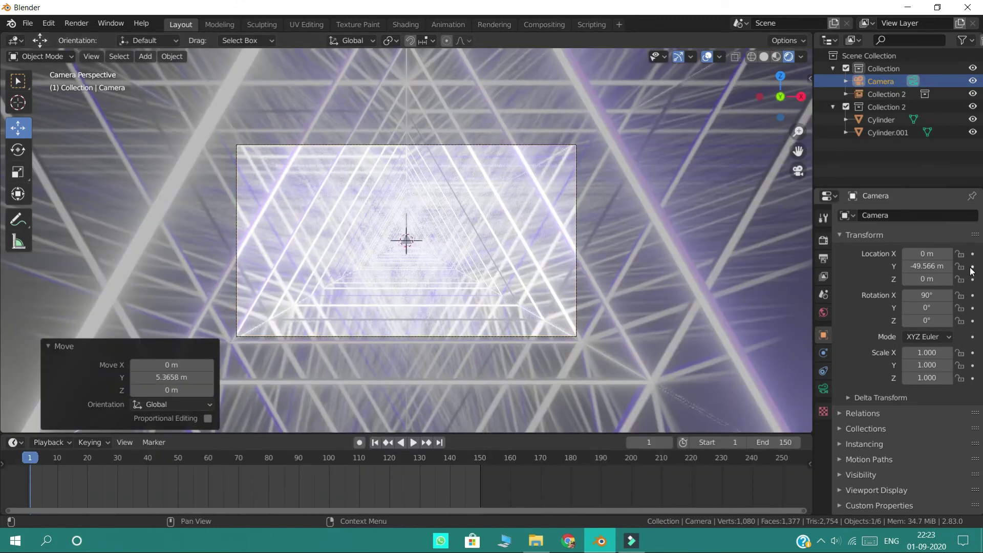
pyautogui.click(973, 267)
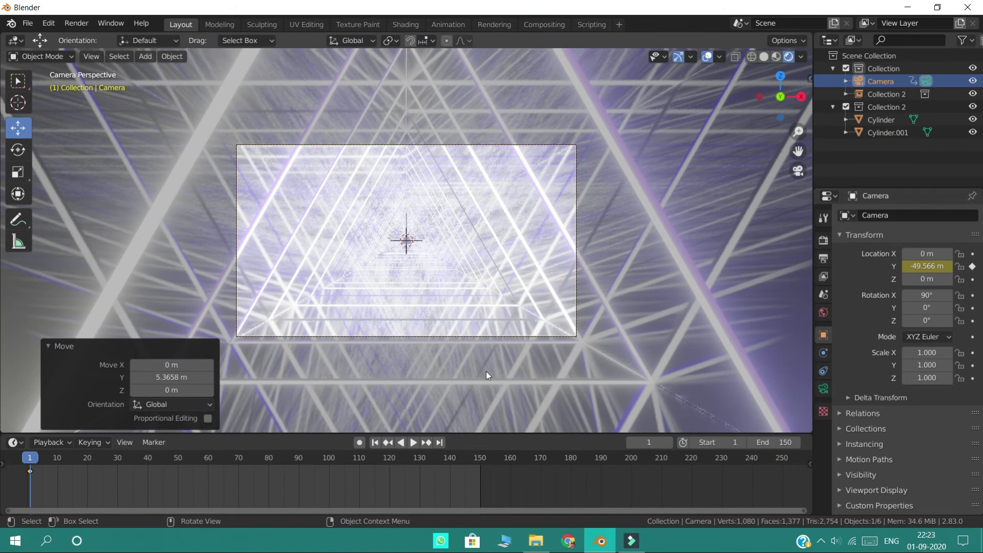
# Keyframe the camera's Y location at -3.7 m on frame 150 and play the animation from the first frame.
pyautogui.click(441, 442)
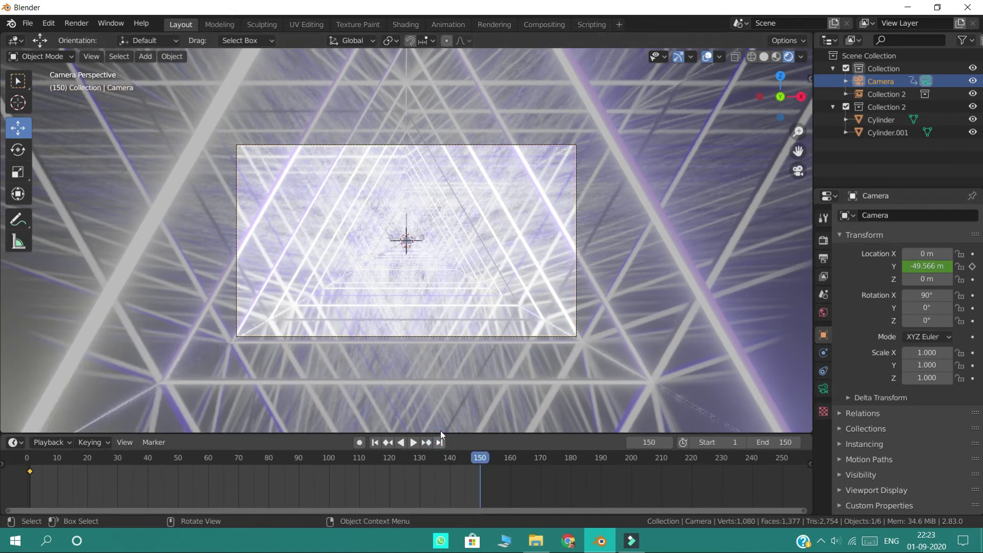
pyautogui.moveTo(927, 266); pyautogui.dragTo(968, 267)
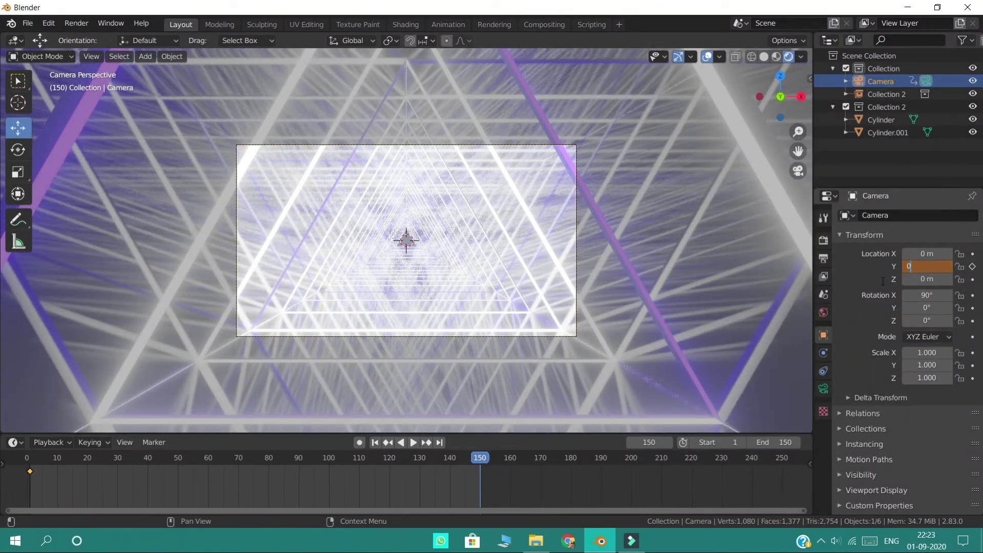
pyautogui.press('Return')
pyautogui.moveTo(934, 267); pyautogui.dragTo(907, 267)
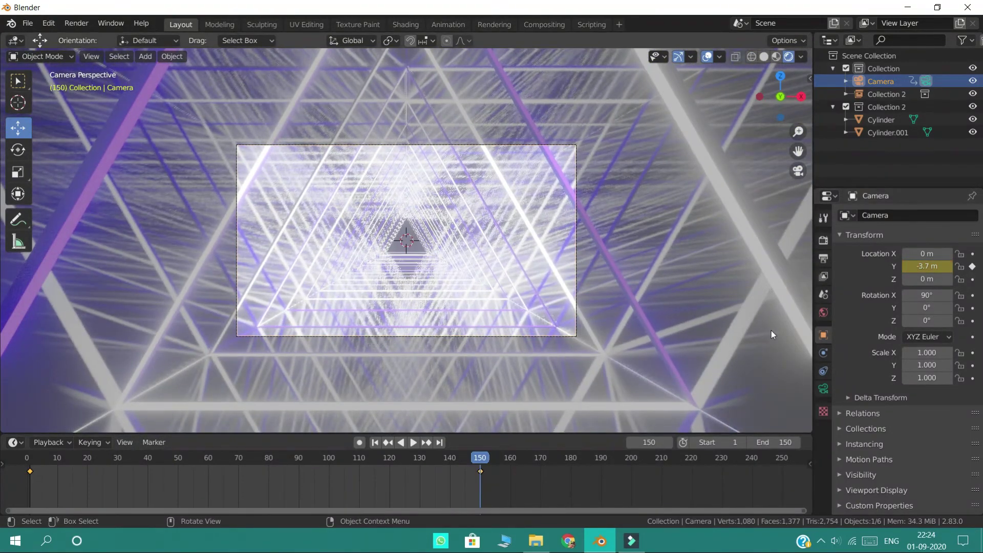
pyautogui.click(377, 444)
pyautogui.press('space')
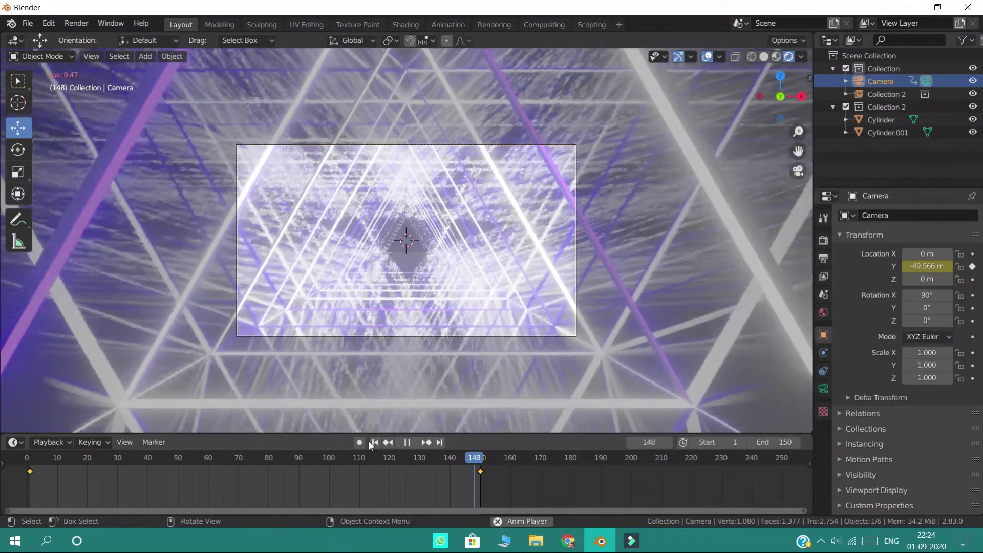
# Keyframe the camera's Y rotation at 0° on frame 1 and 360° on frame 150, and play the animation from the start.
pyautogui.click(374, 443)
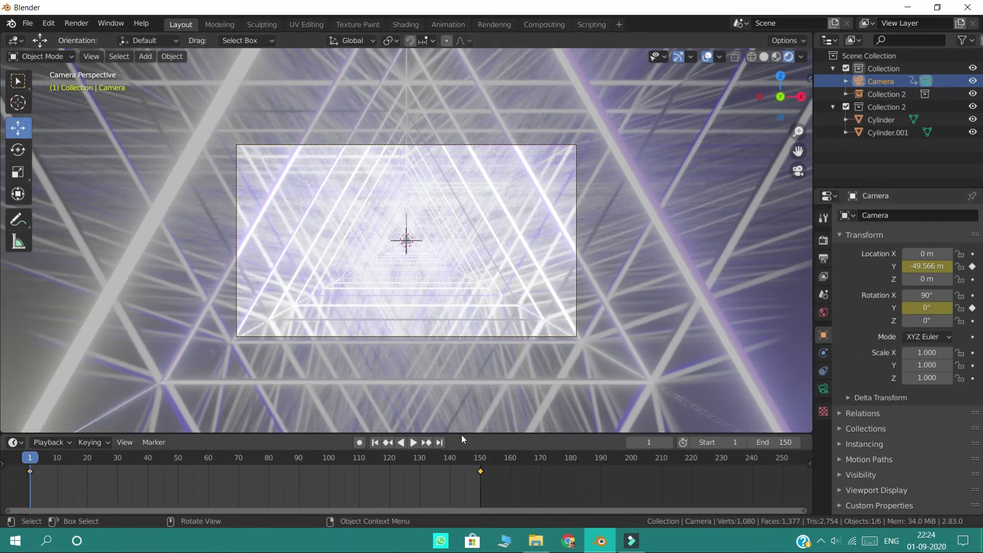
pyautogui.click(439, 443)
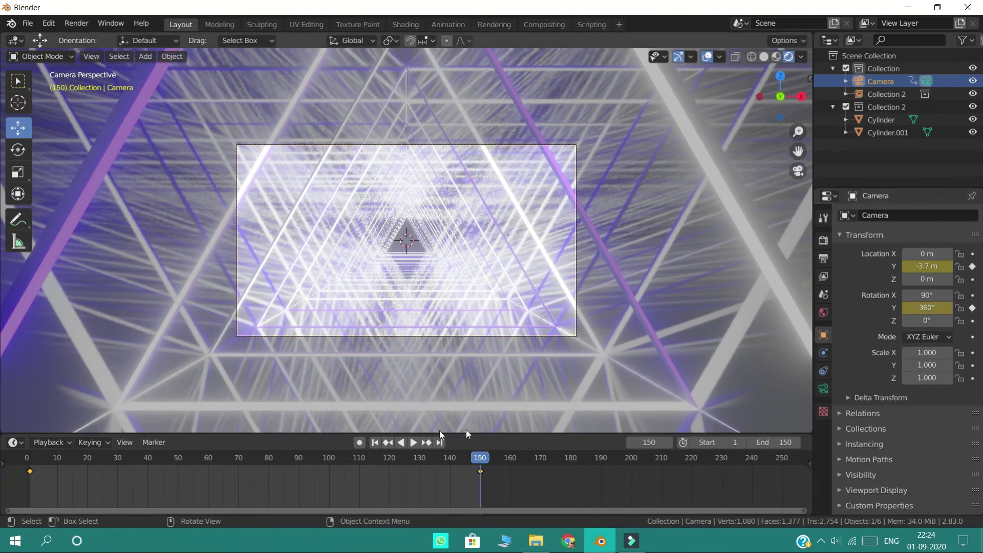
pyautogui.click(376, 443)
pyautogui.press('space')
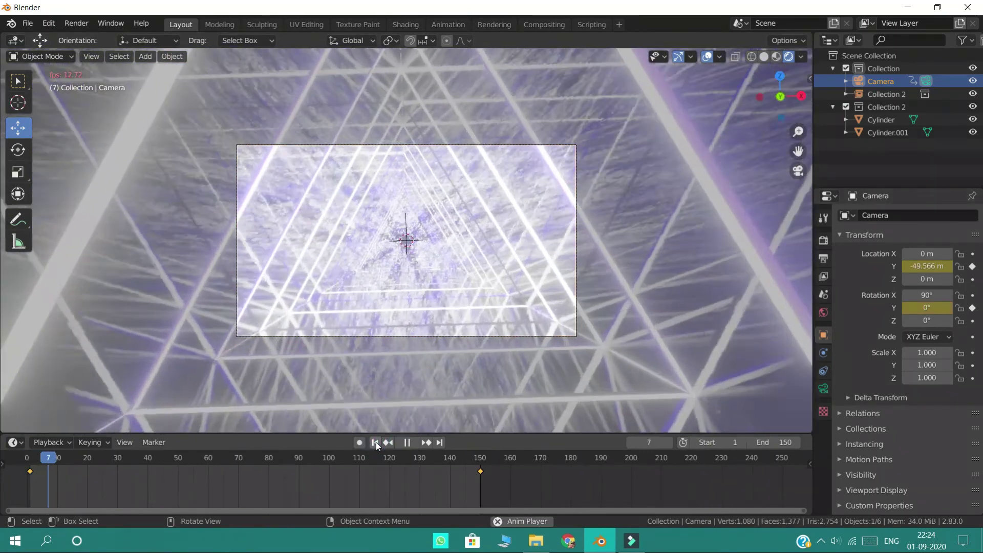